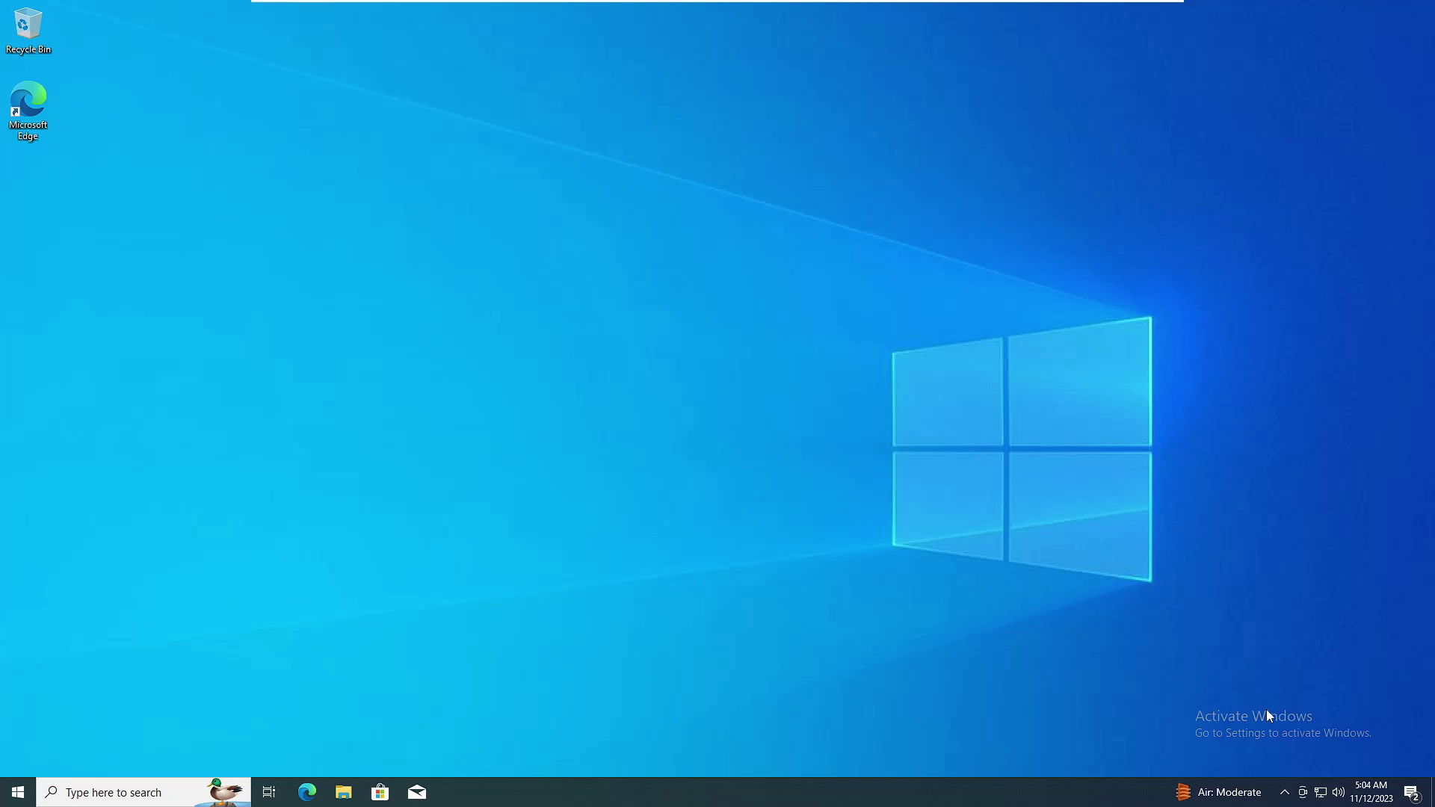
Step: Check the network connection status from the taskbar and the Network & Internet status page
click(1320, 791)
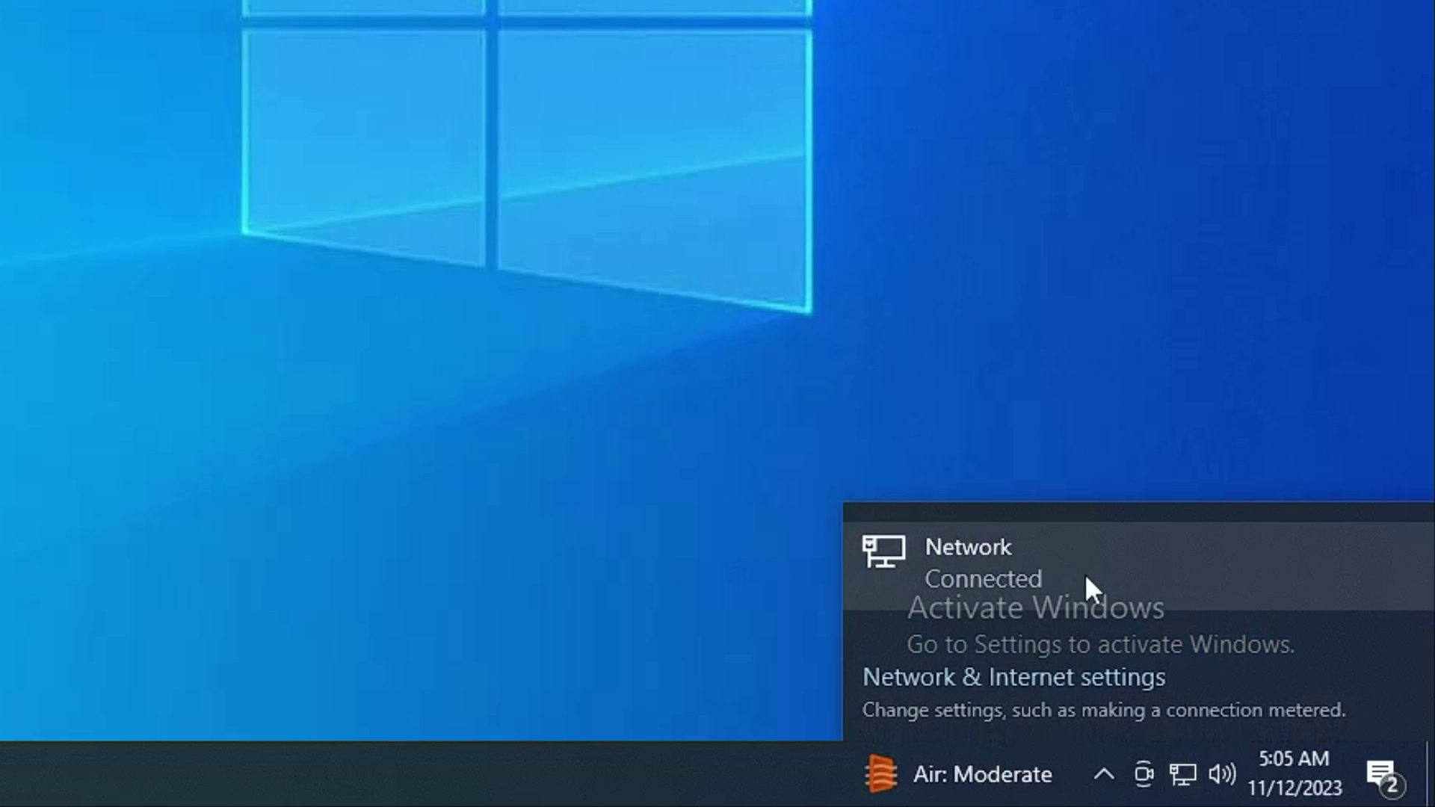
click(681, 497)
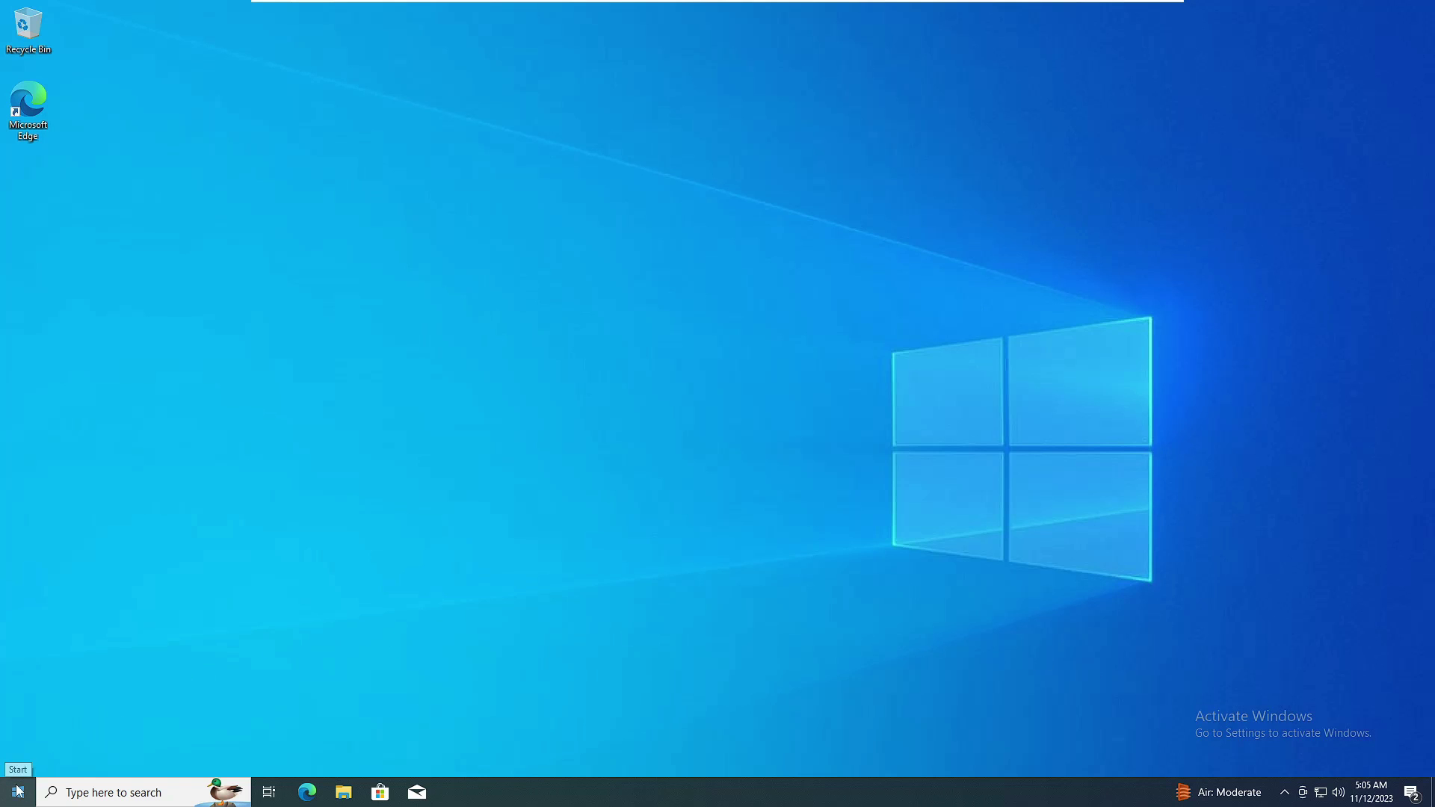
right_click(18, 792)
click(56, 641)
scroll(673, 418, down, 3)
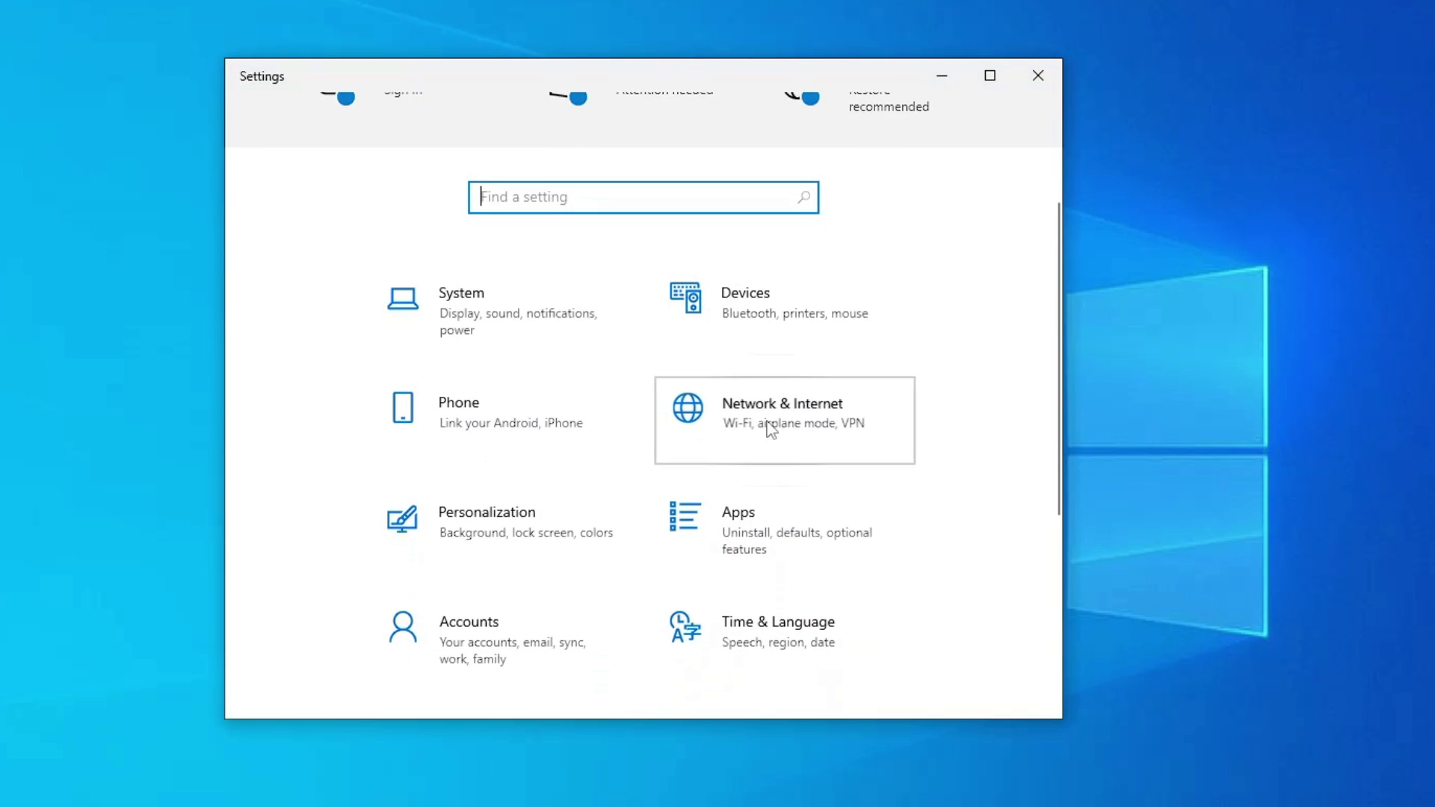
click(766, 430)
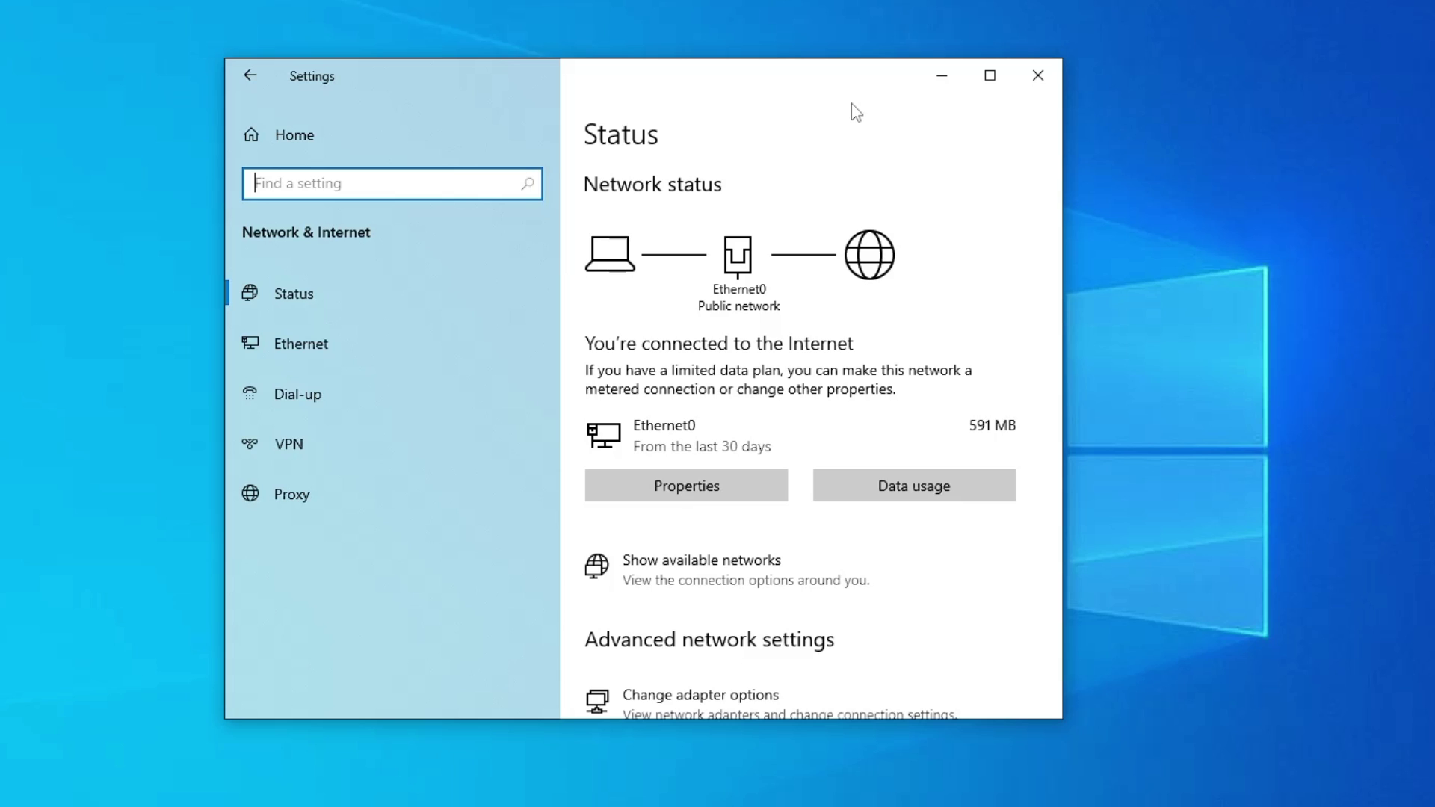
click(1037, 74)
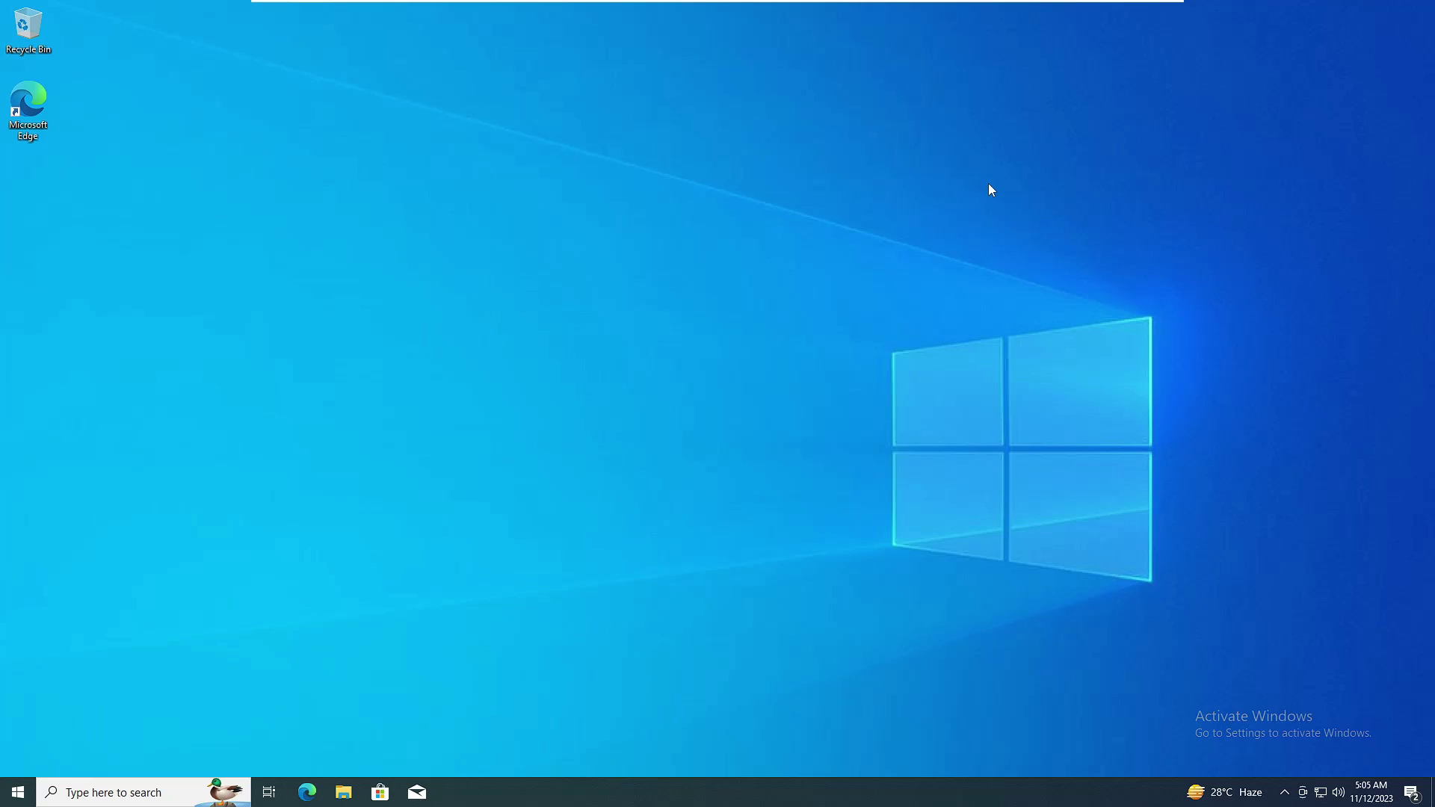
Step: Launch Command Prompt as administrator from a 'cmd' search and allow the UAC prompt
click(138, 800)
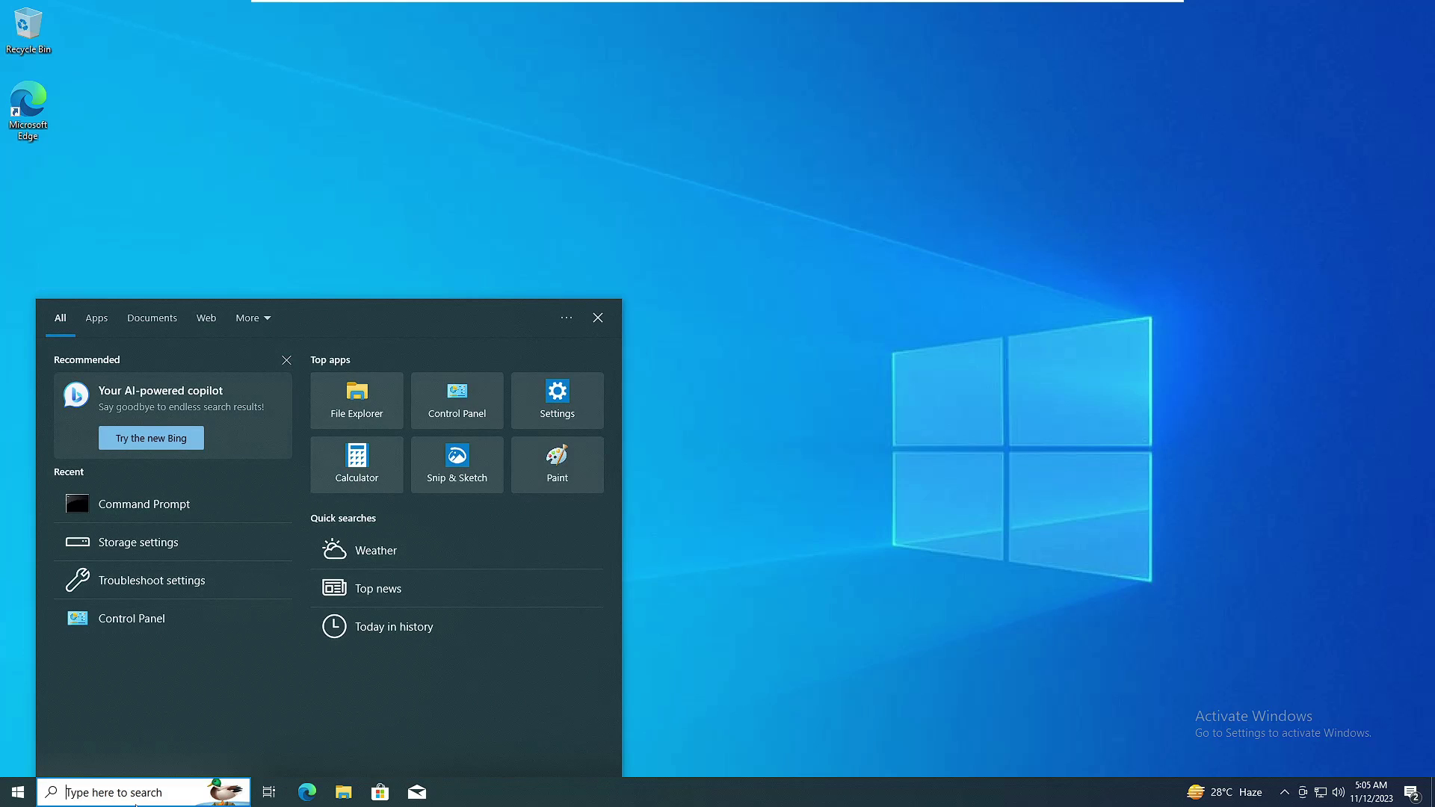
text(cmd)
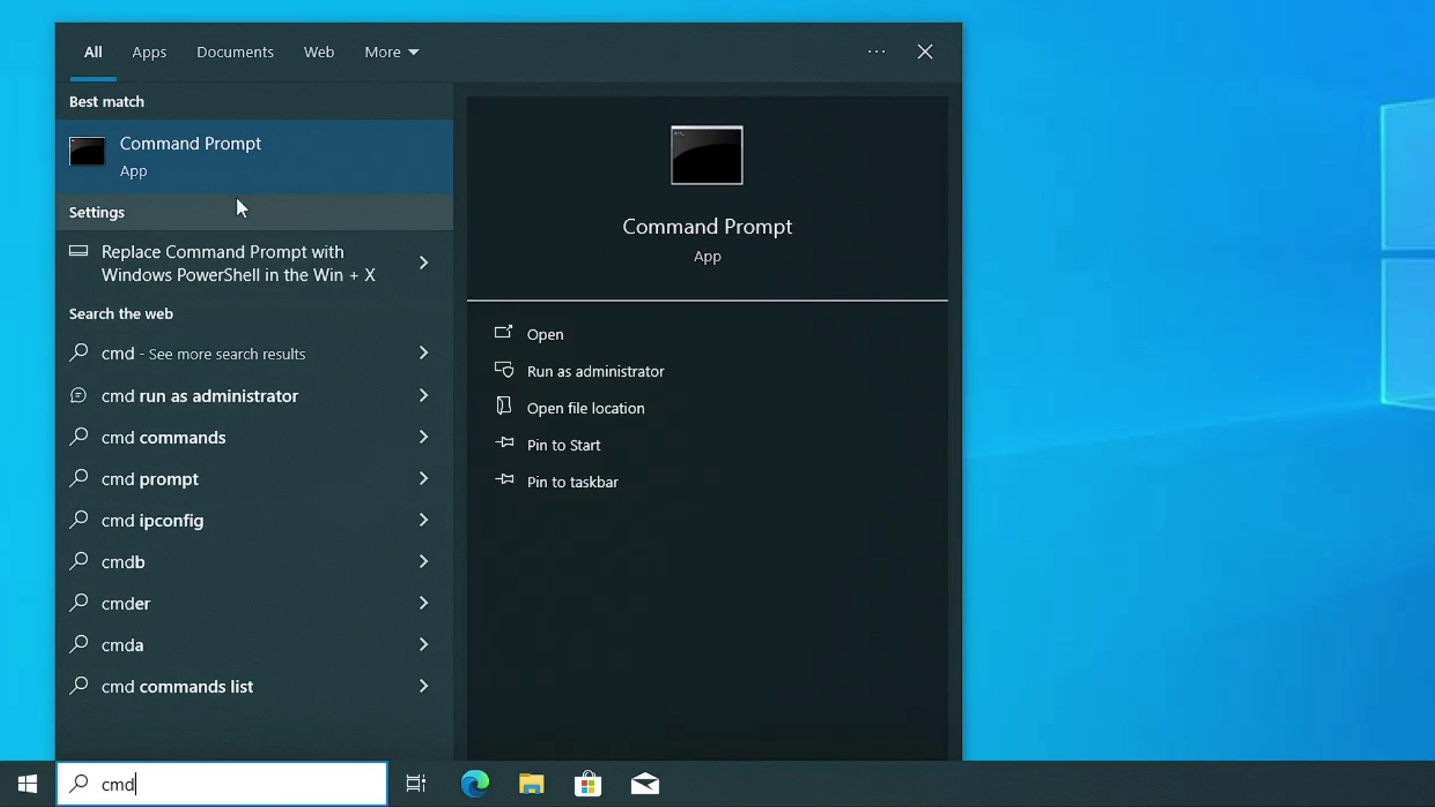
right_click(248, 168)
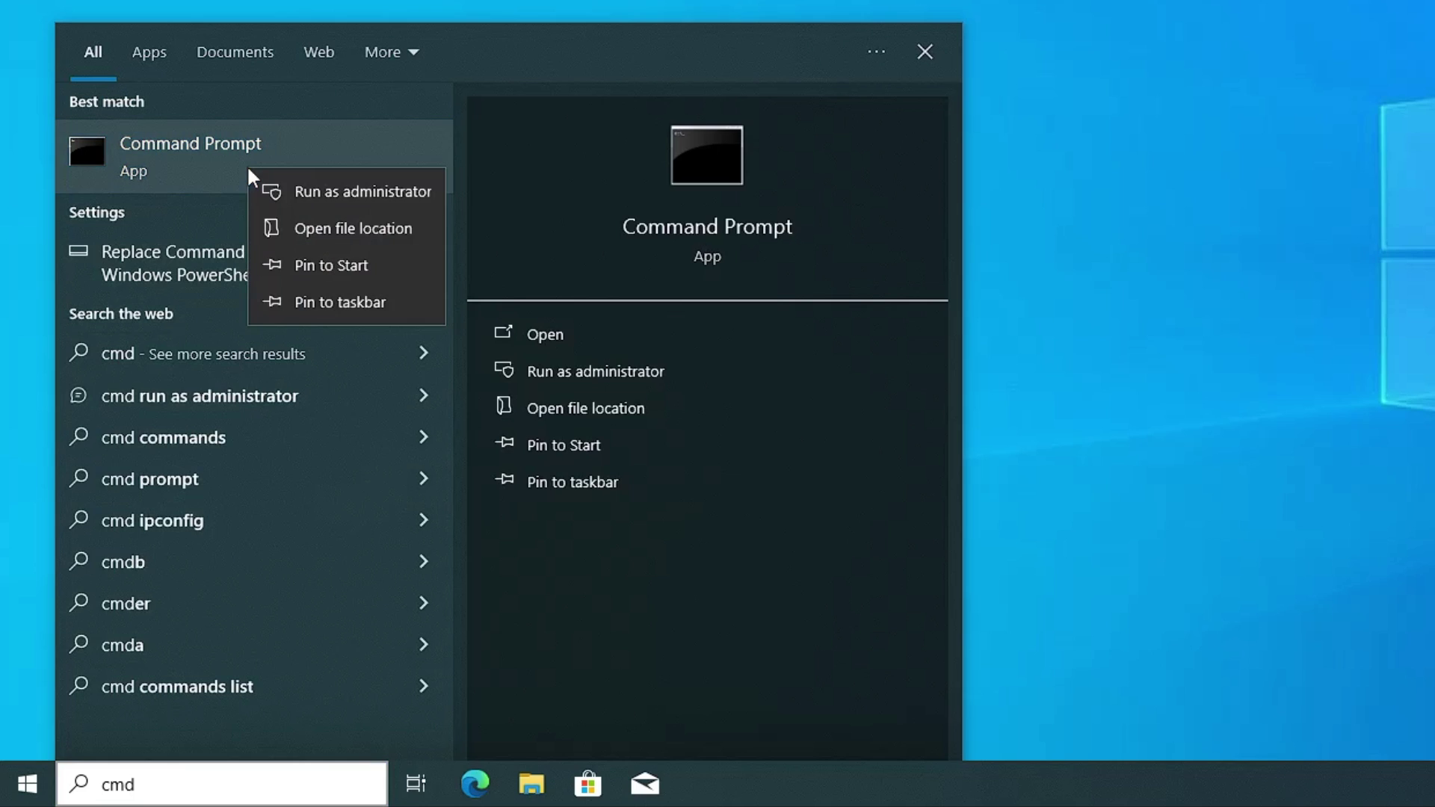
click(307, 191)
click(954, 320)
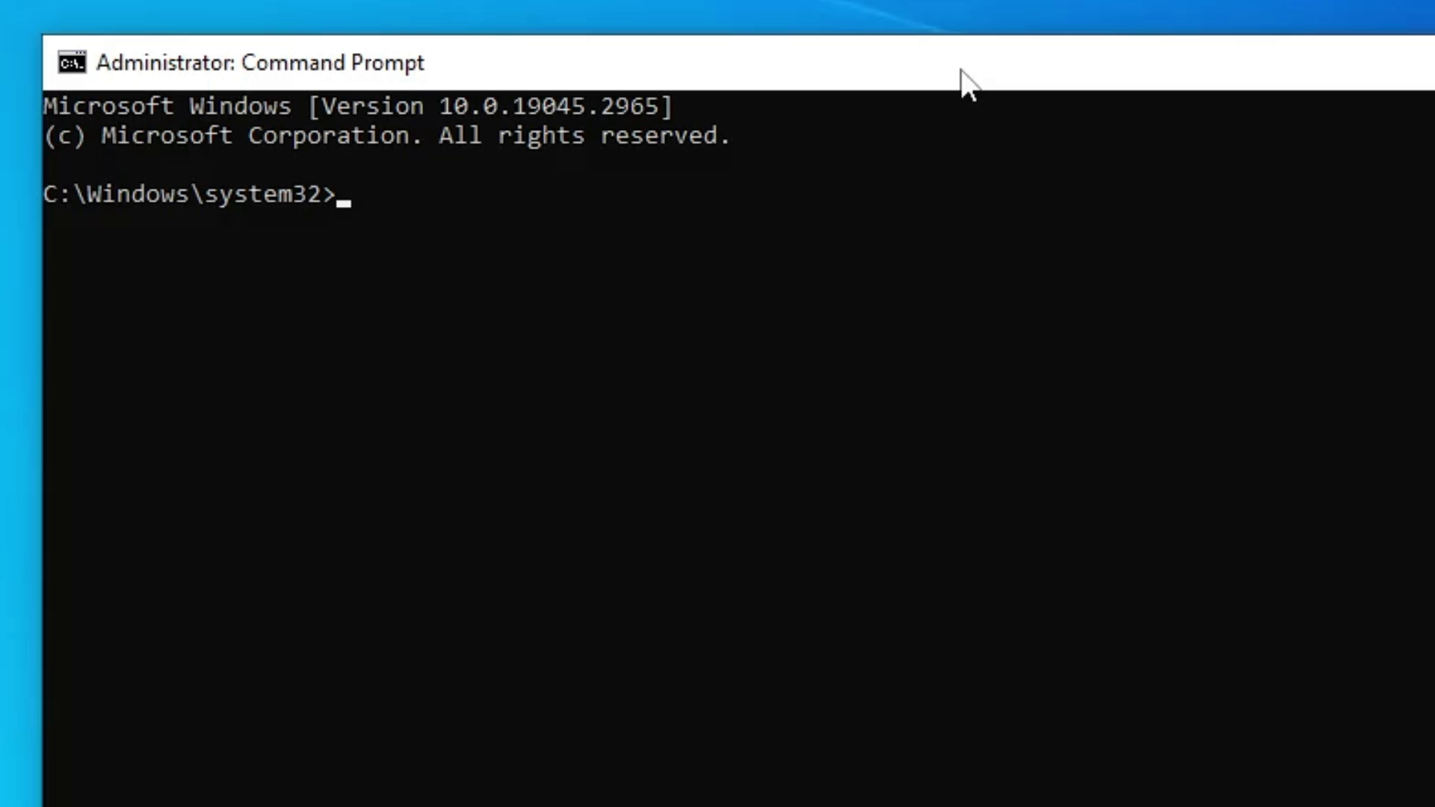
Step: Ping 127.0.0.1 and confirm all 4 packets return with 0% loss
text(ping 127)
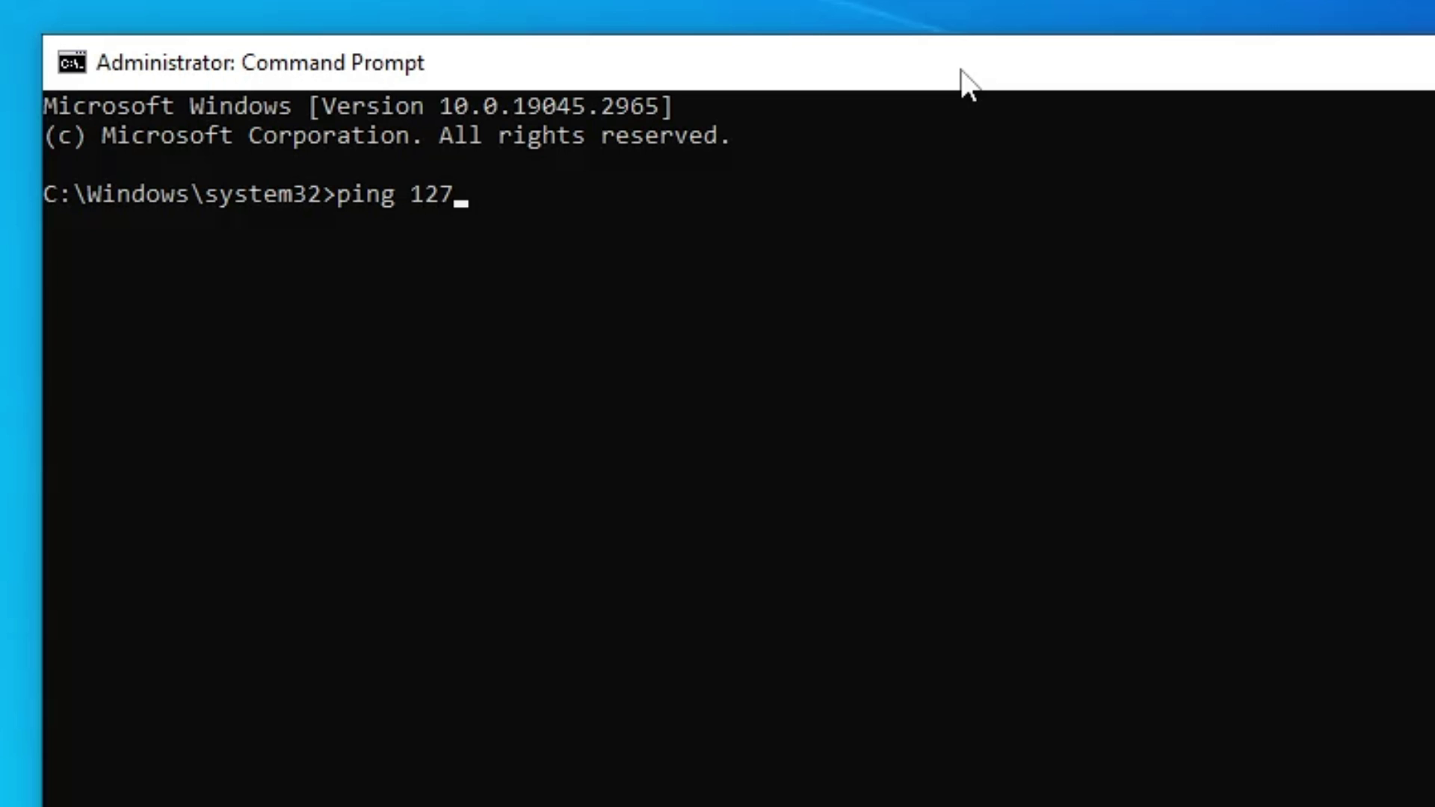
text(.0.0.1)
key(Return)
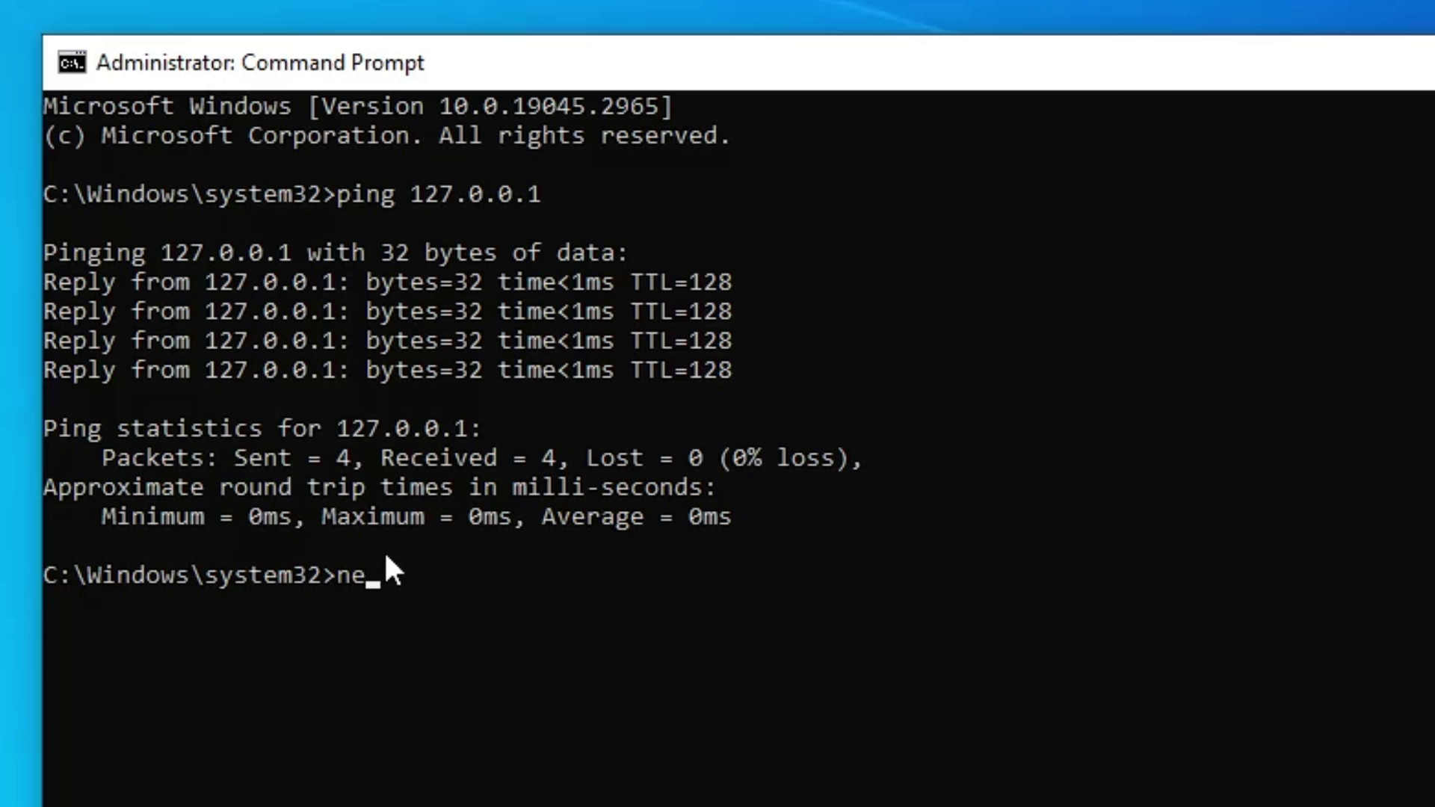
Step: Run netsh winsock reset, then ipconfig /flushdns to clear the DNS resolver cache
text(winsoc)
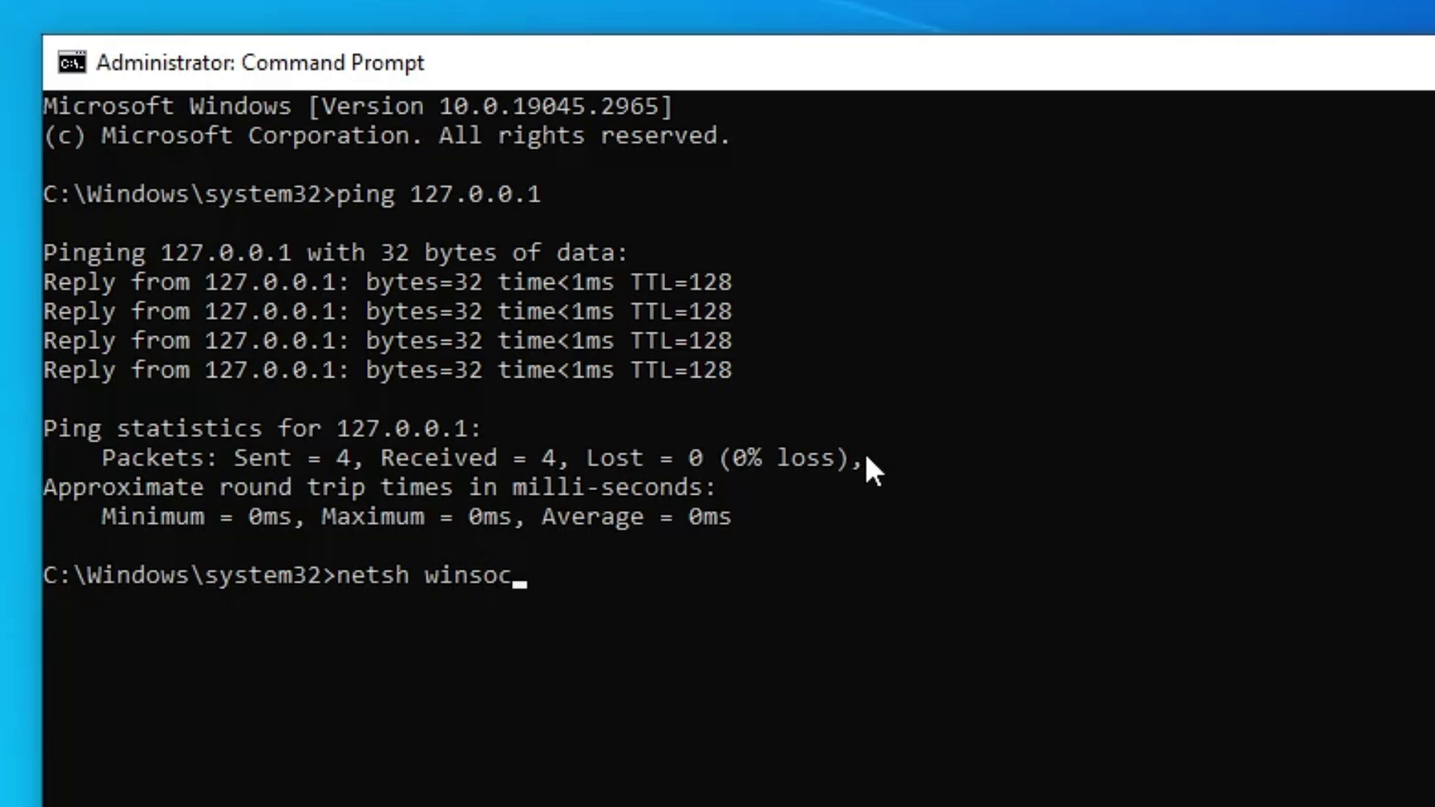
text(k reset)
key(Return)
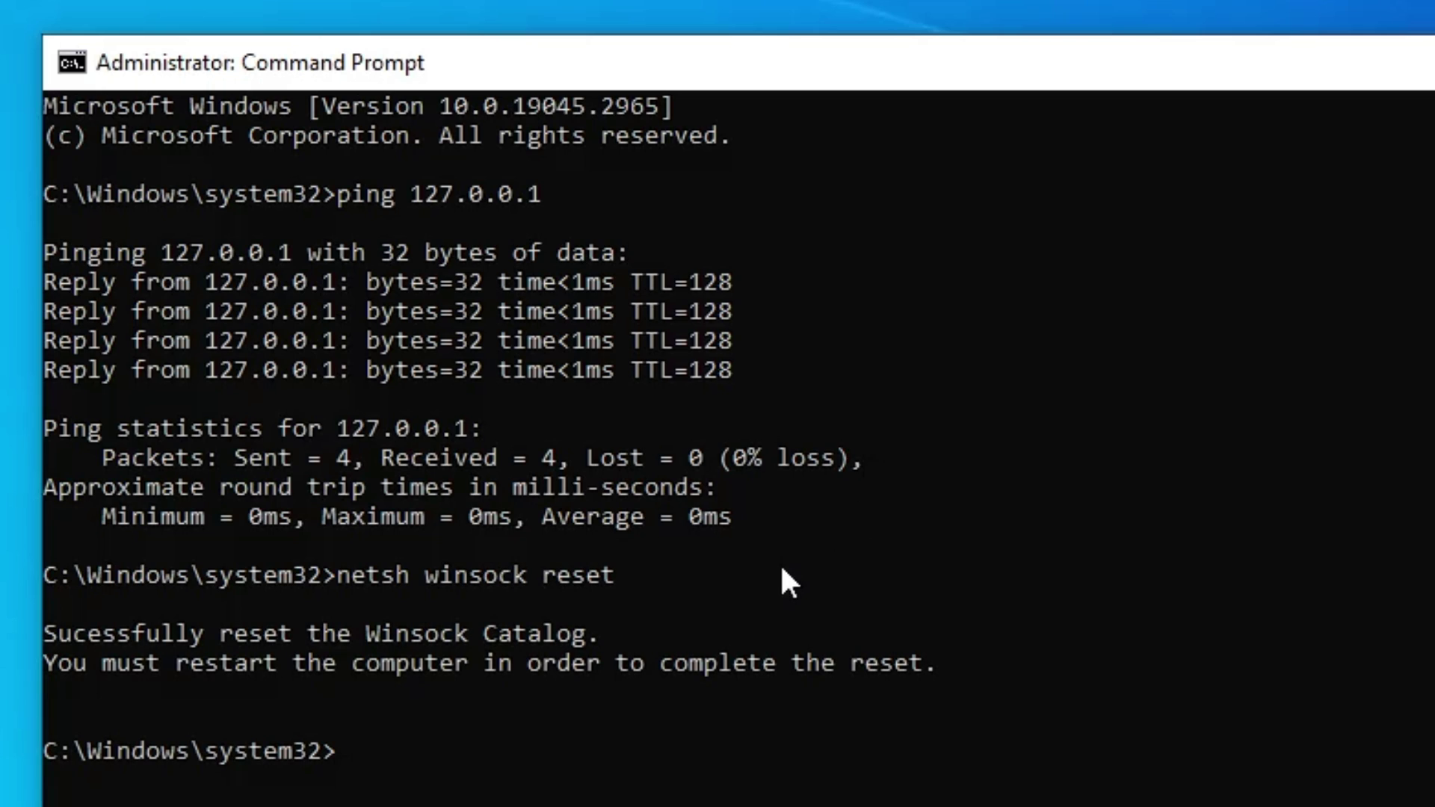
scroll(777, 572, down, 2)
text(i)
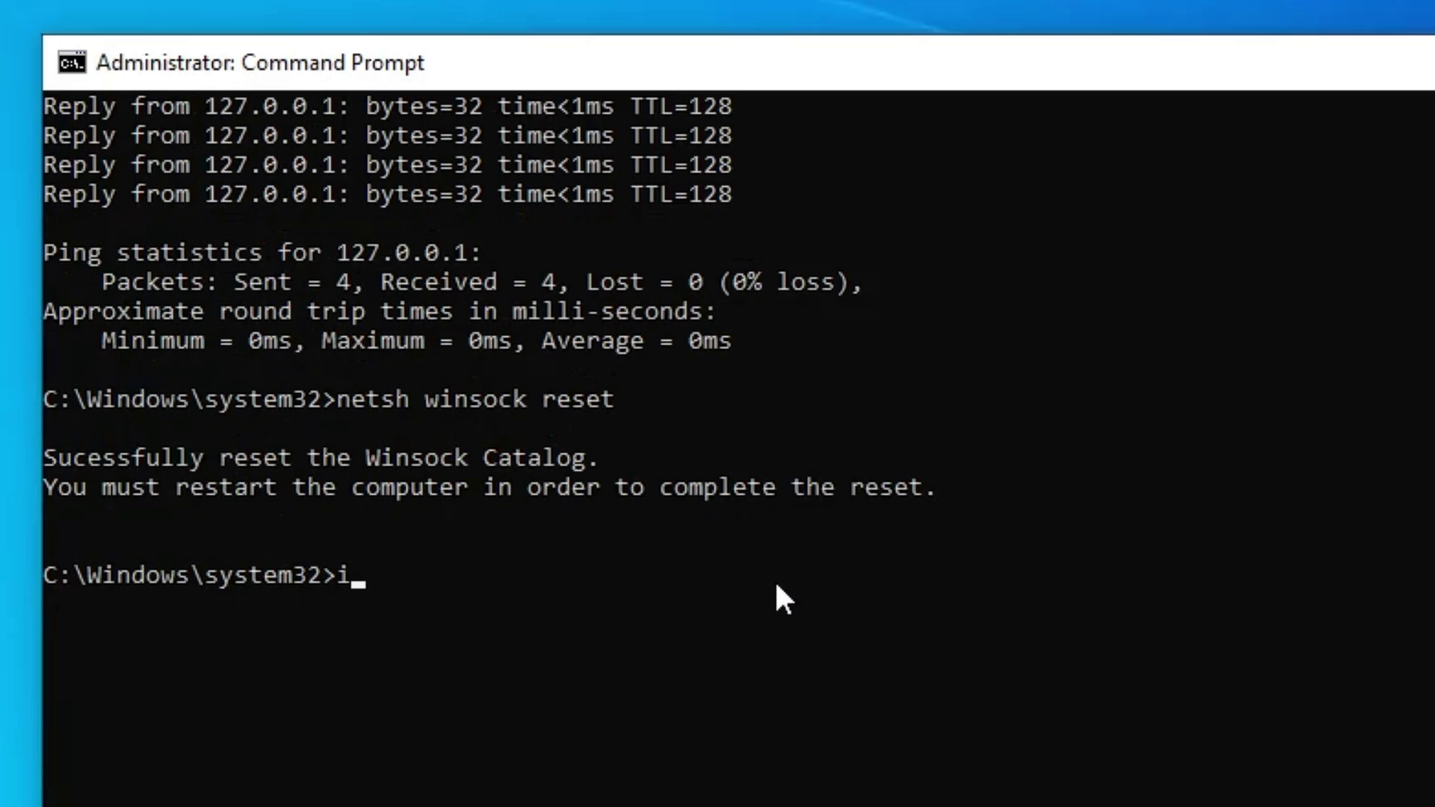
text(pconfig)
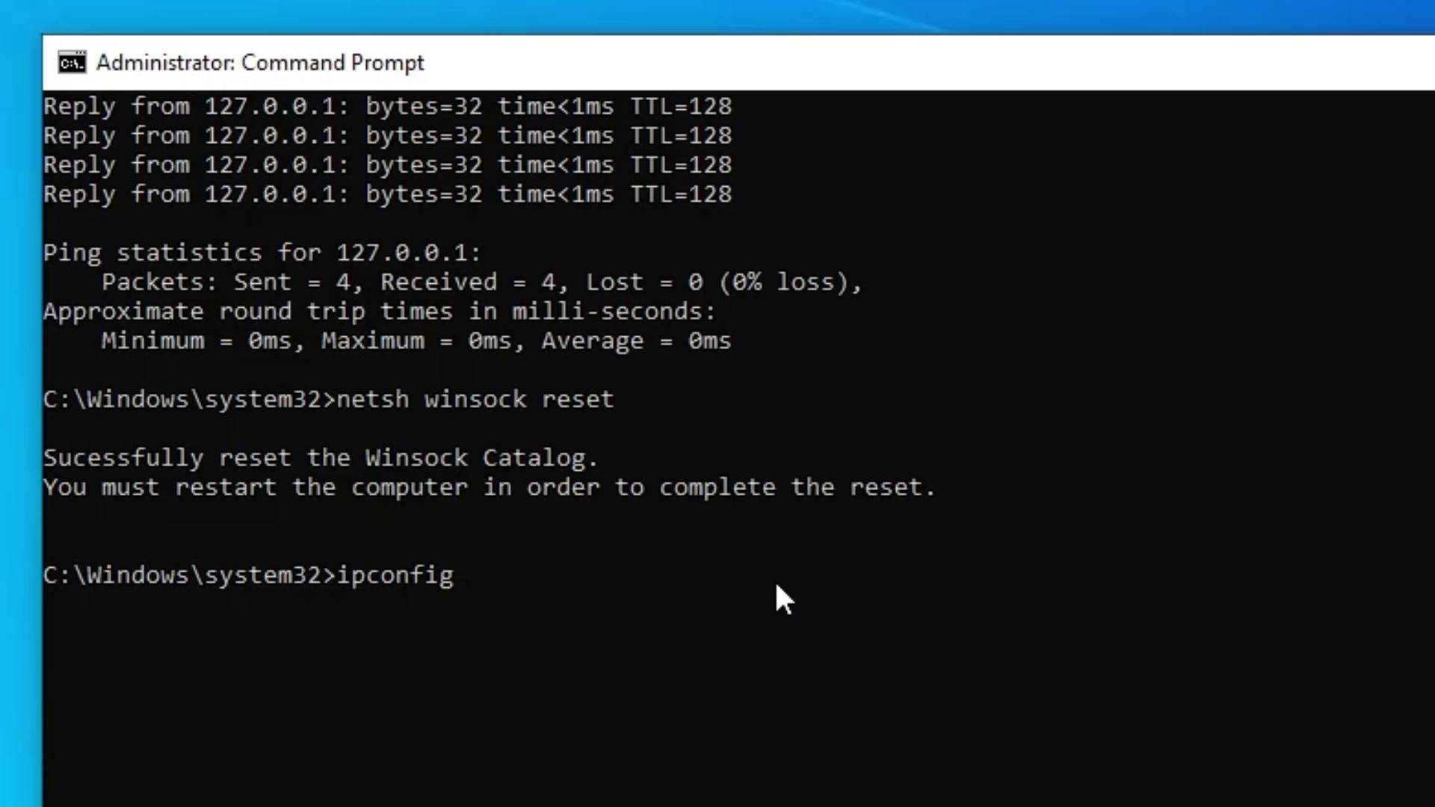
text( /flushdns)
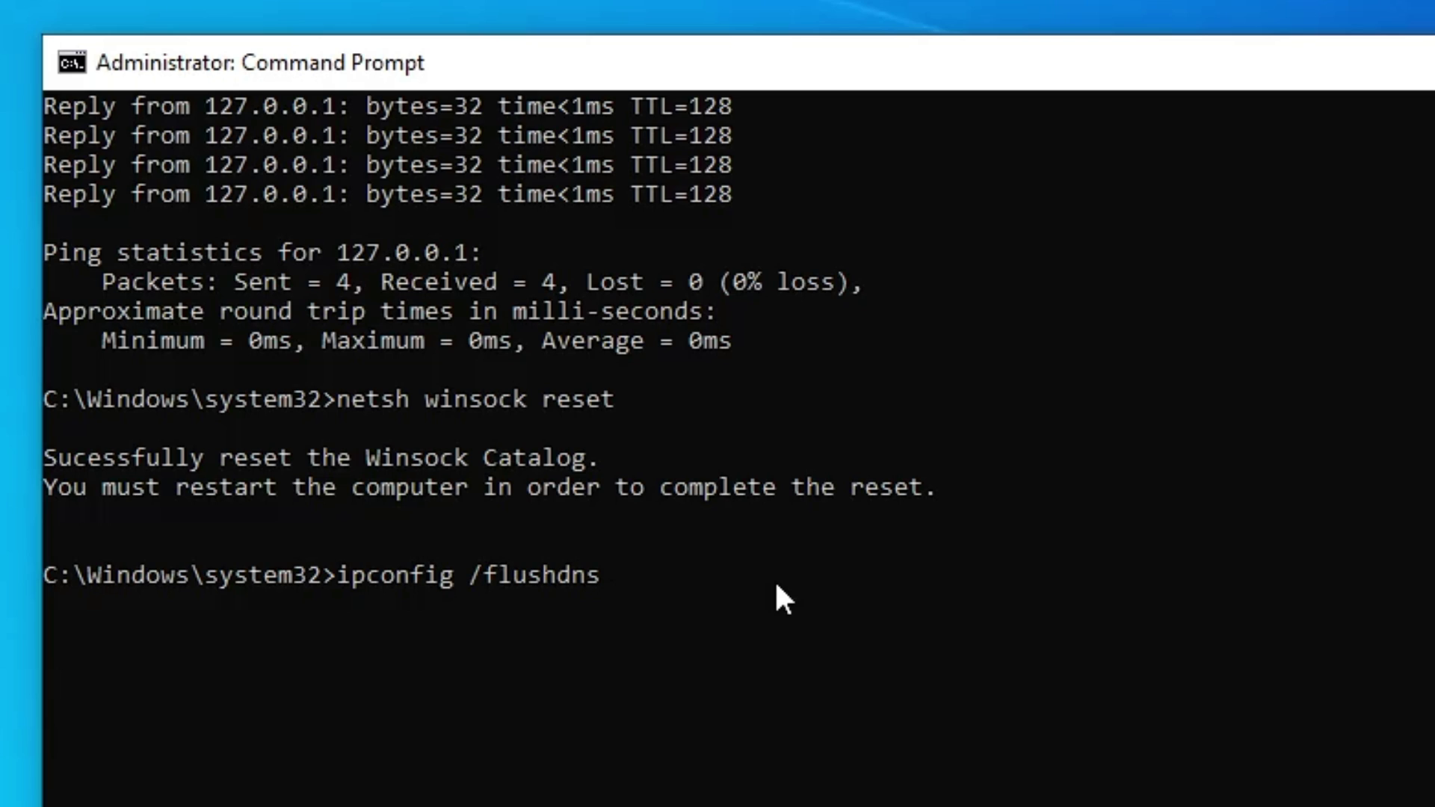
key(Return)
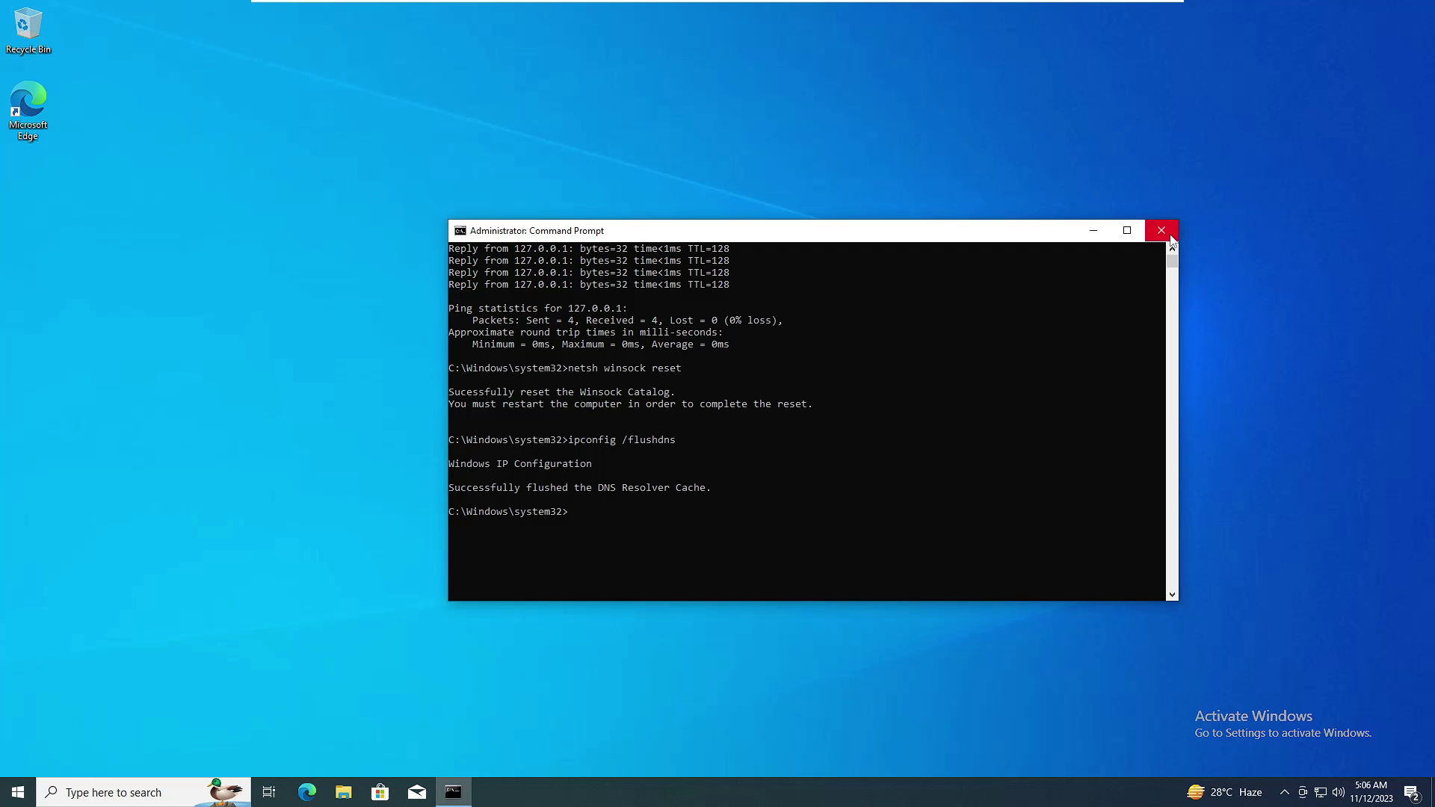
Step: Close Command Prompt, search 'trouble', and go to Troubleshoot settings' Additional troubleshooters list
click(1161, 230)
click(112, 792)
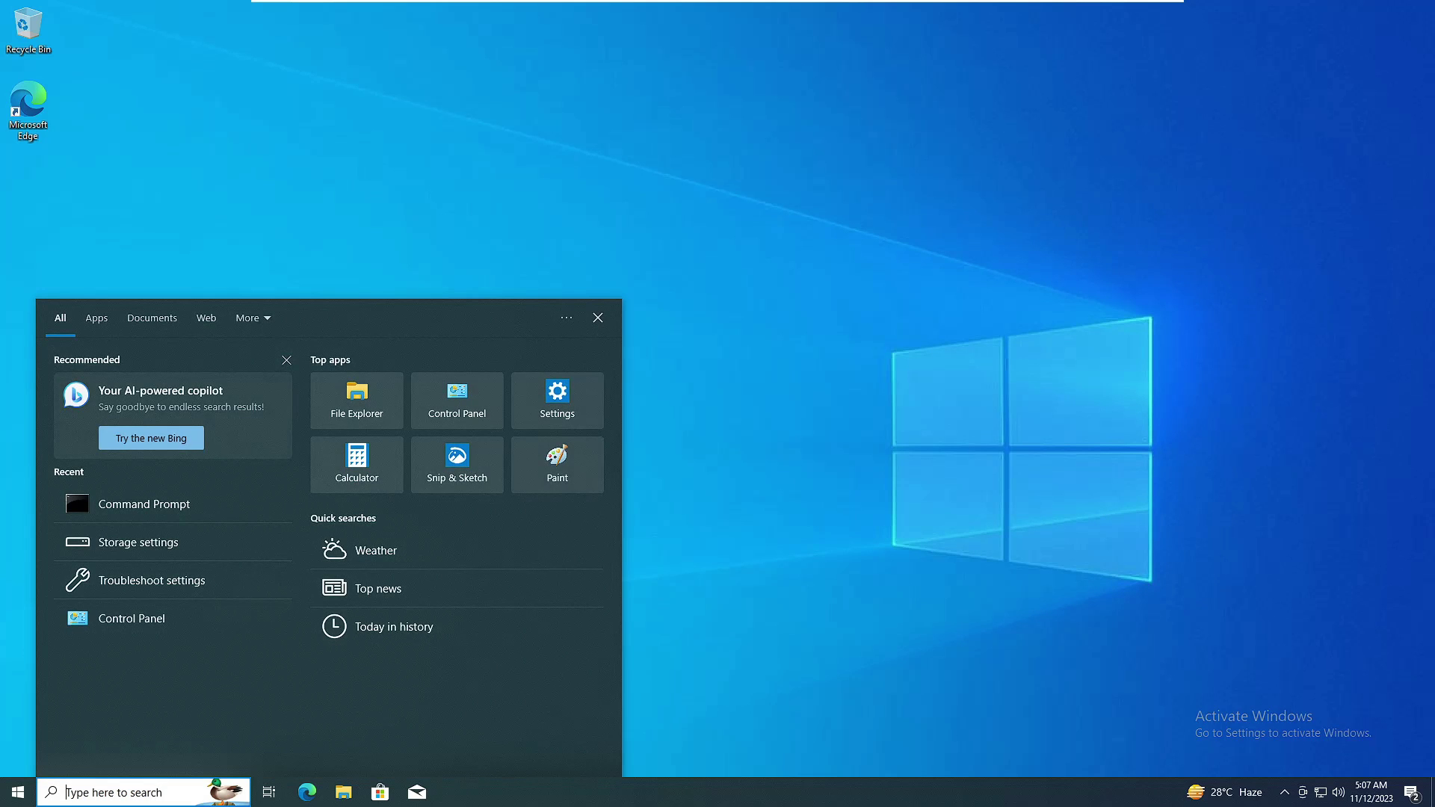
text(trouble)
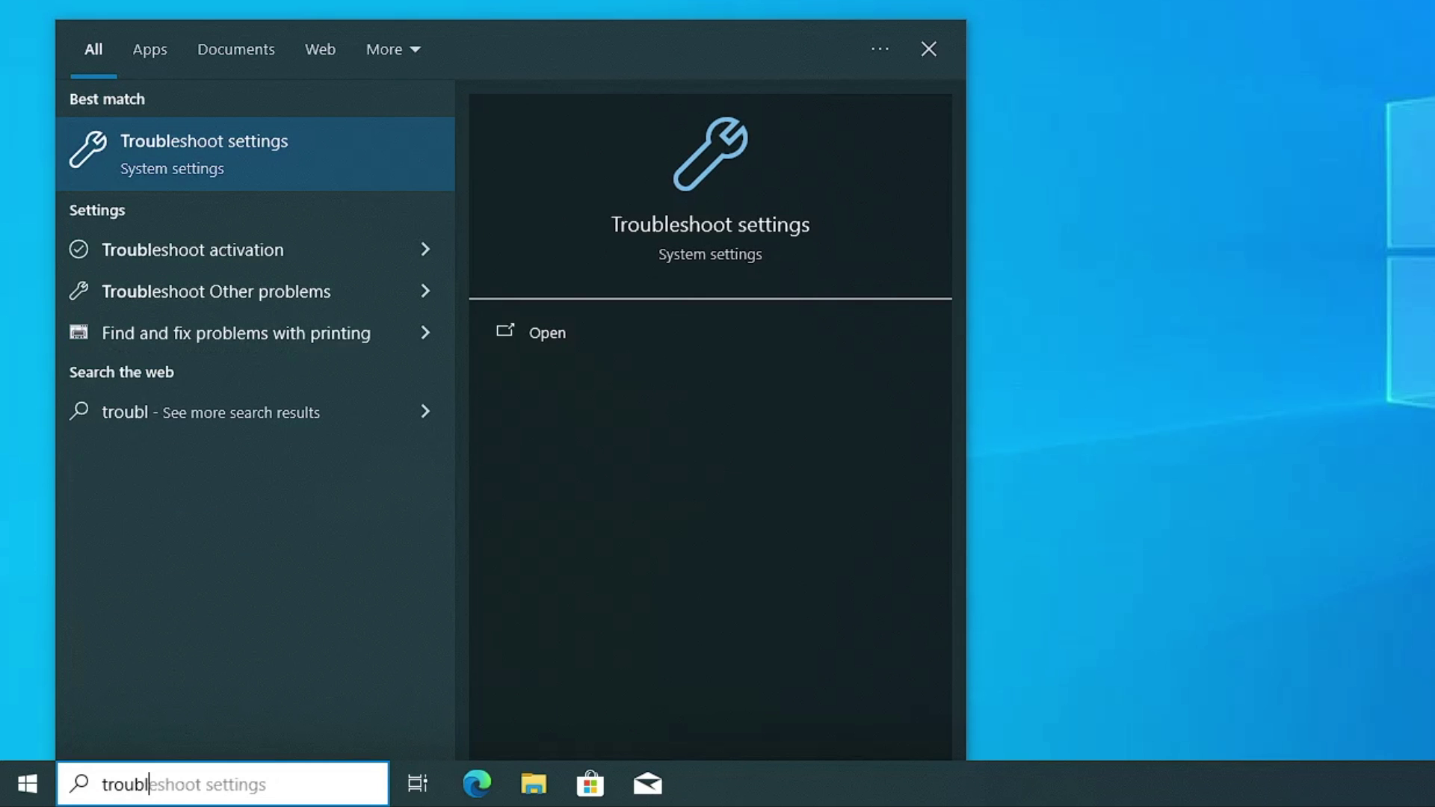
click(210, 148)
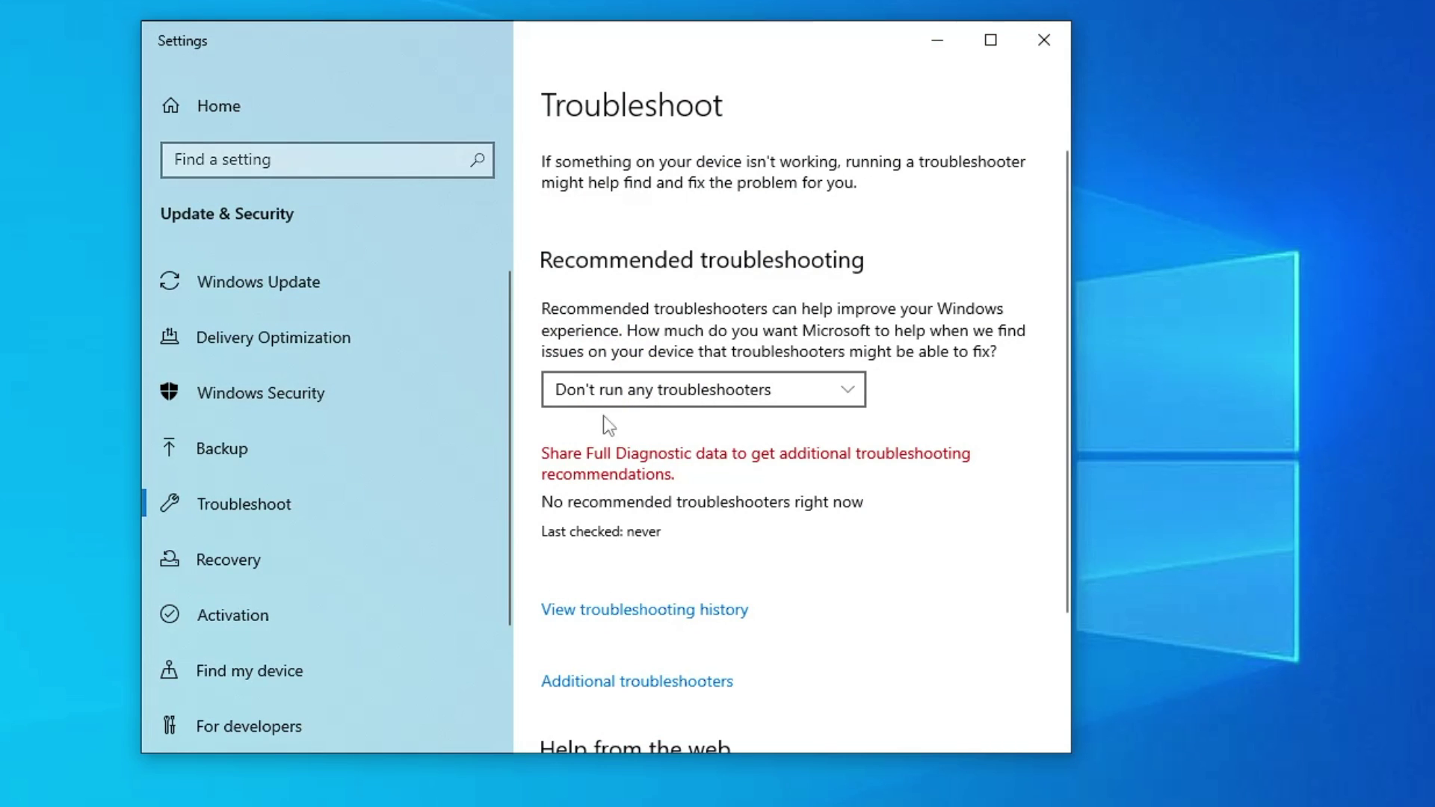
scroll(652, 536, down, 2)
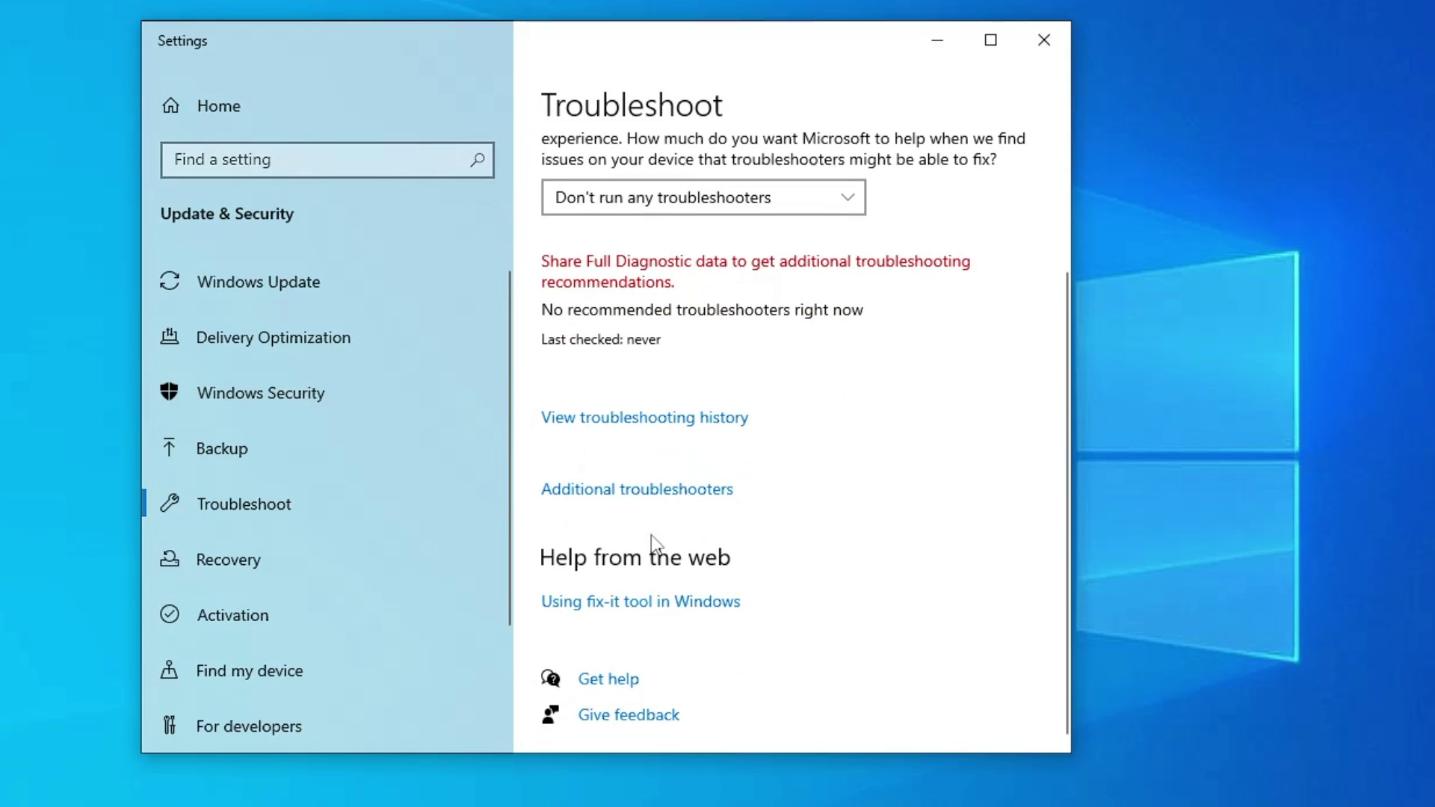
click(610, 494)
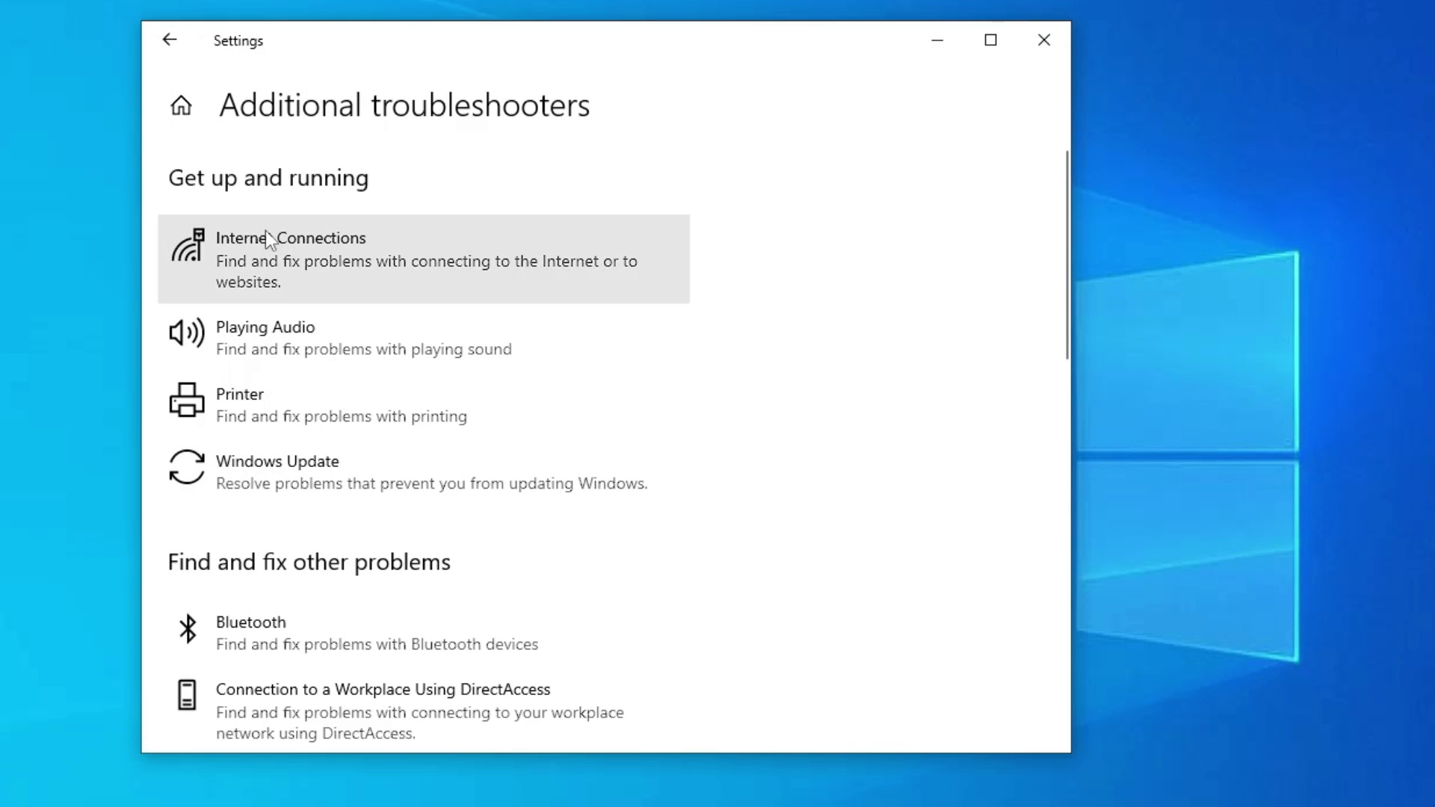
click(267, 233)
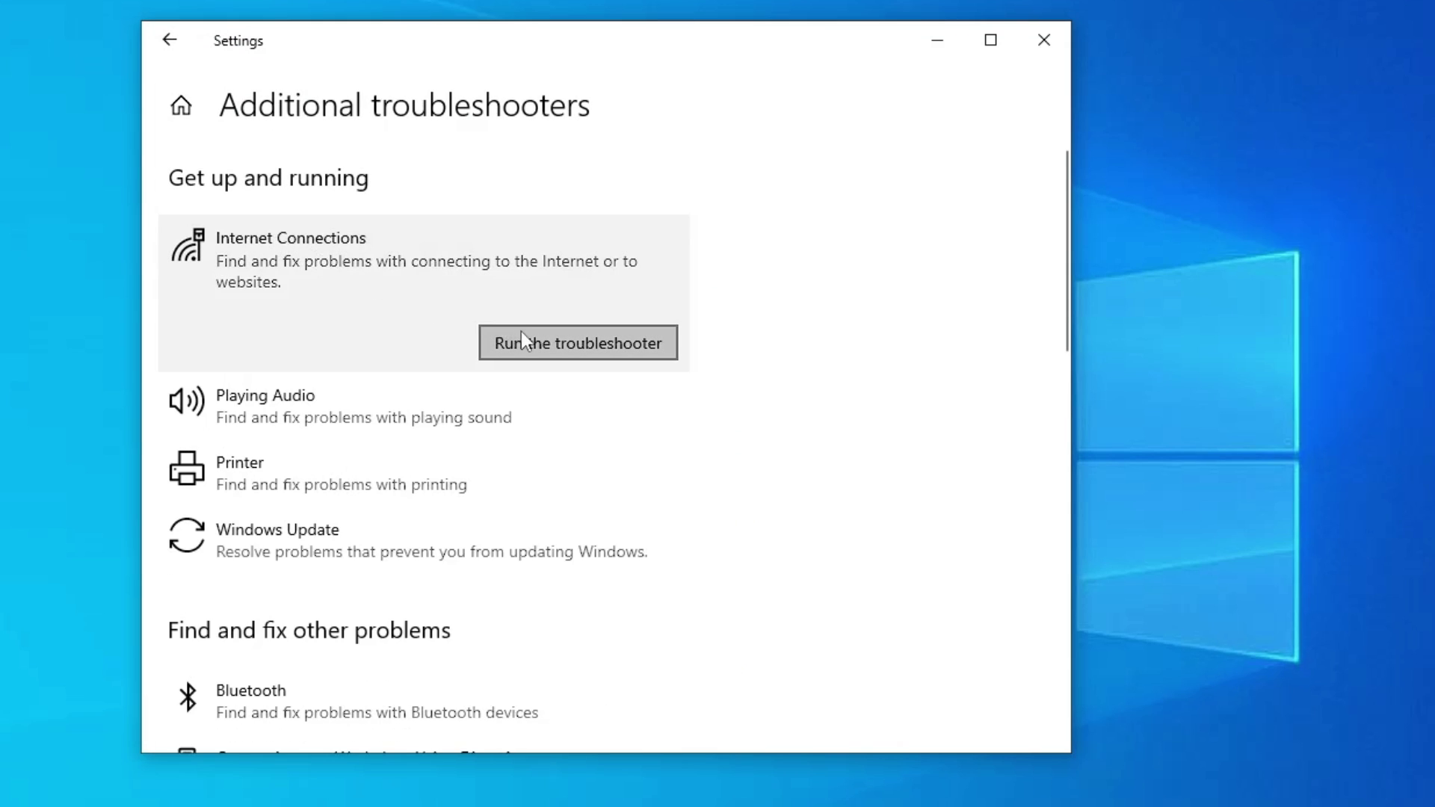
click(525, 335)
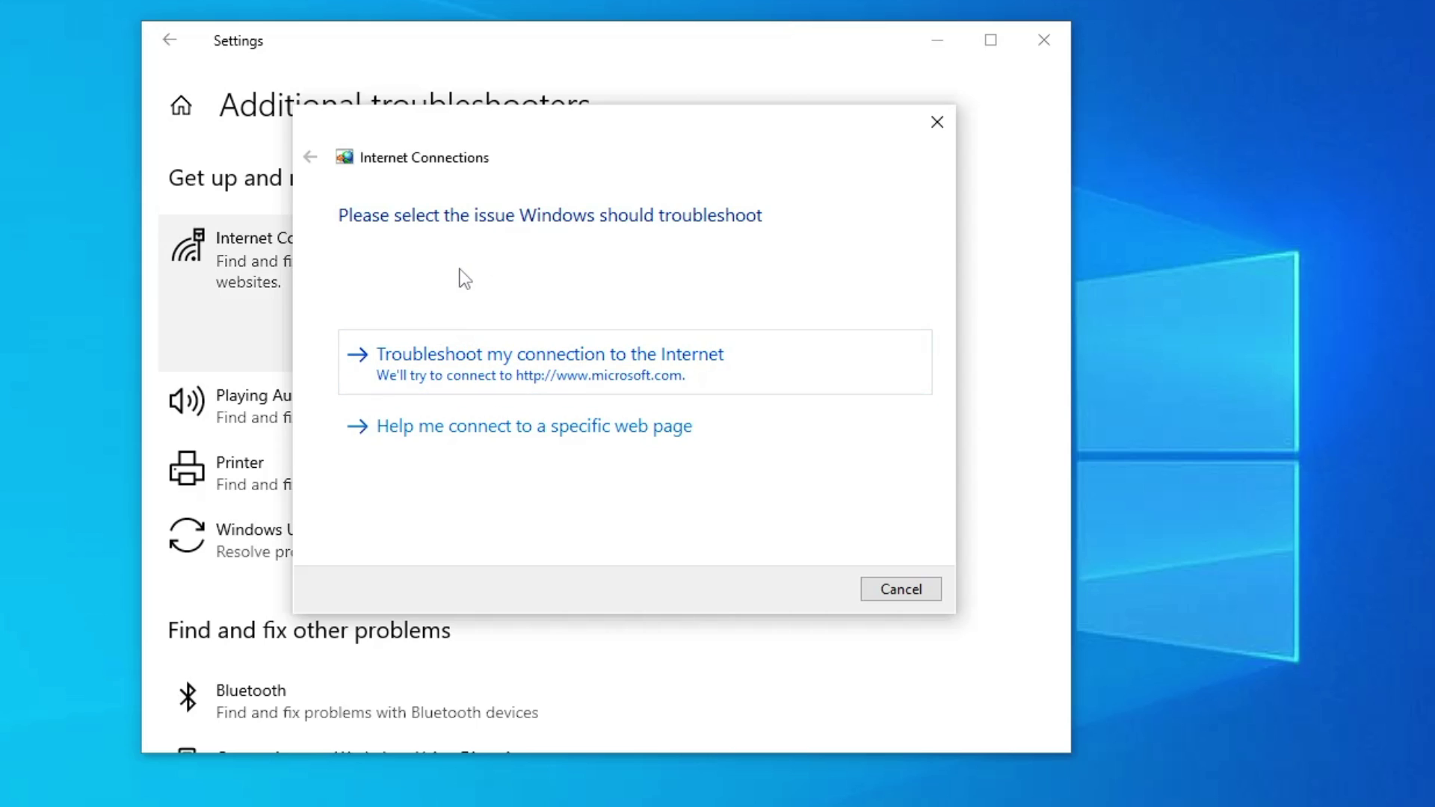
click(890, 590)
scroll(373, 448, down, 5)
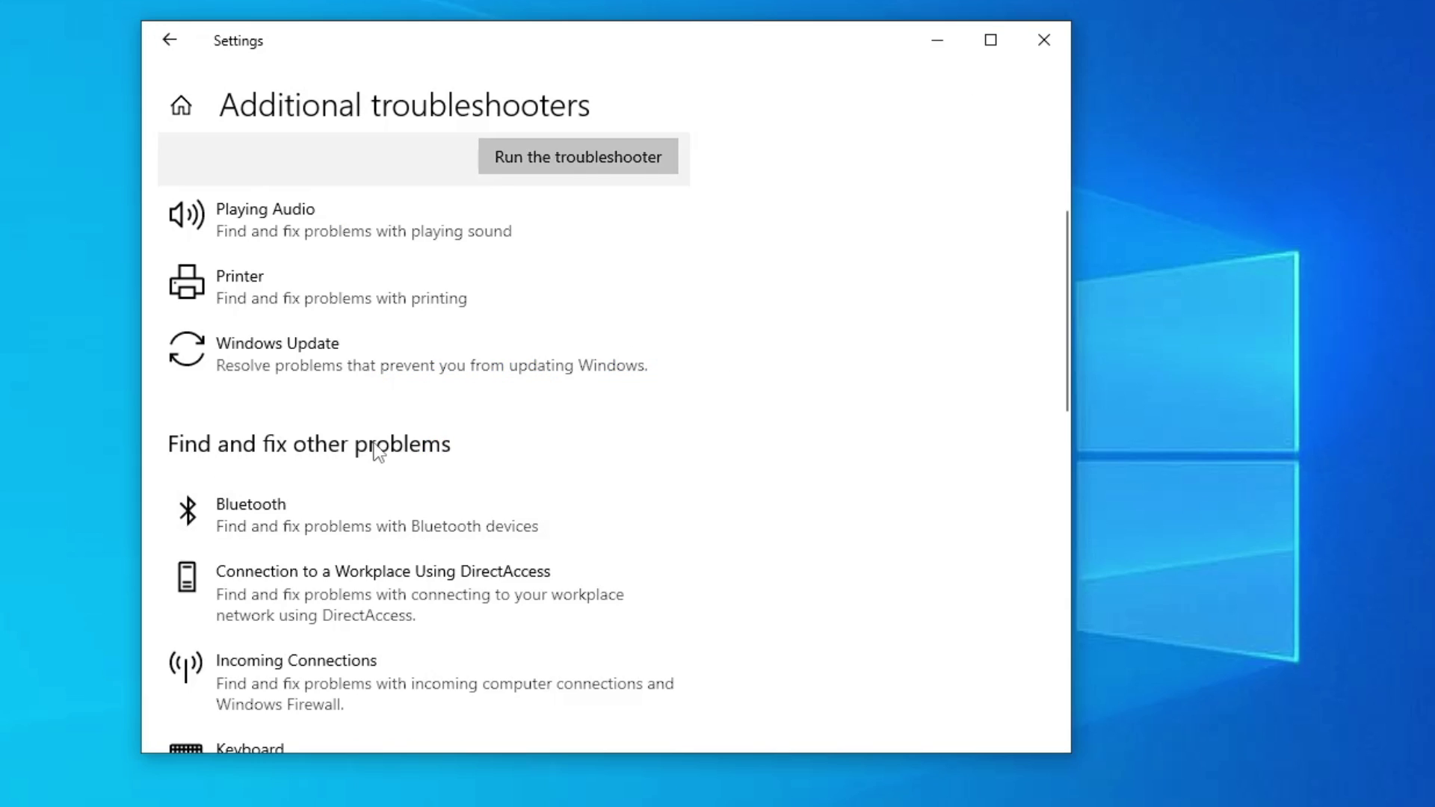
scroll(366, 441, down, 3)
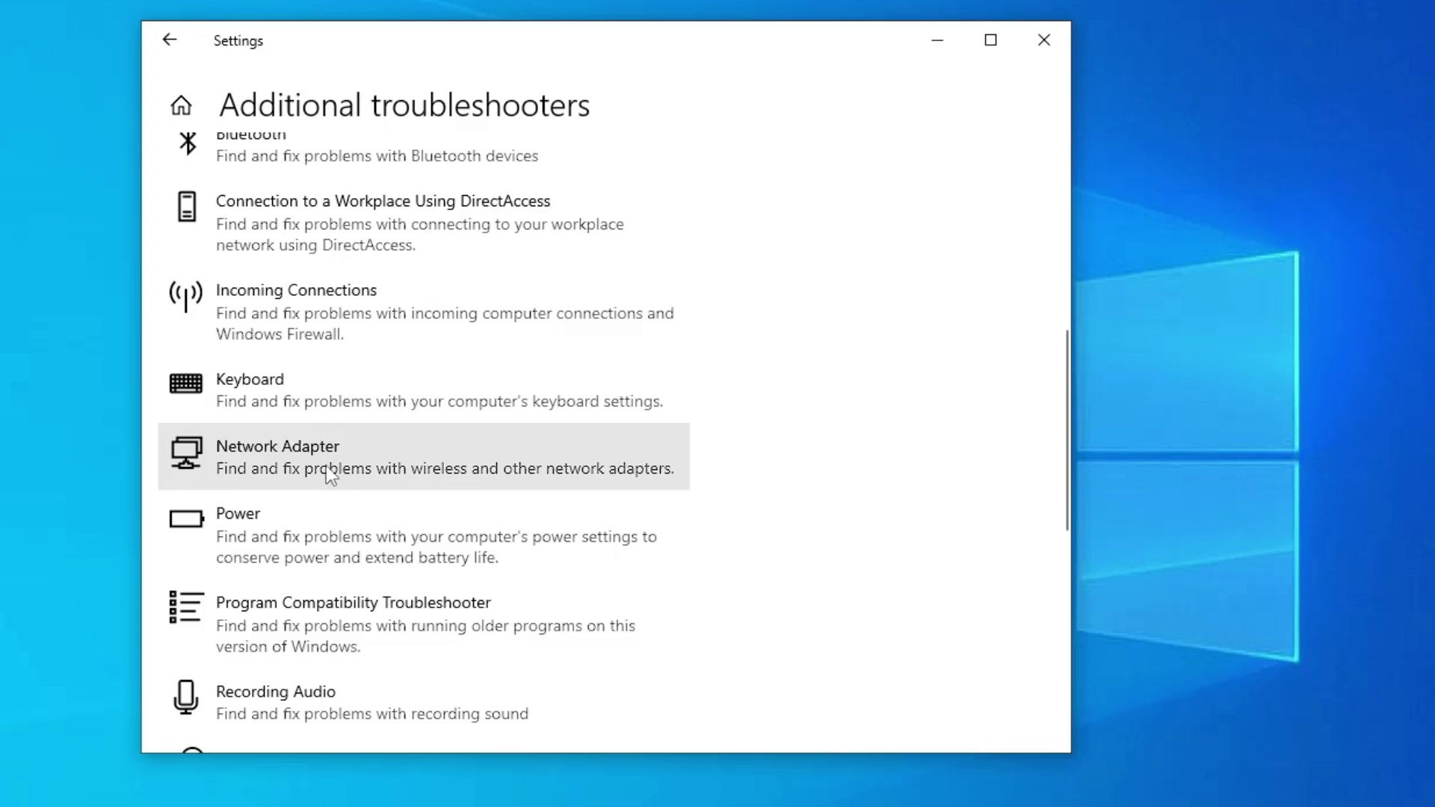
Step: Run the Network Adapter troubleshooter and close it once it reports no identified problem
click(326, 465)
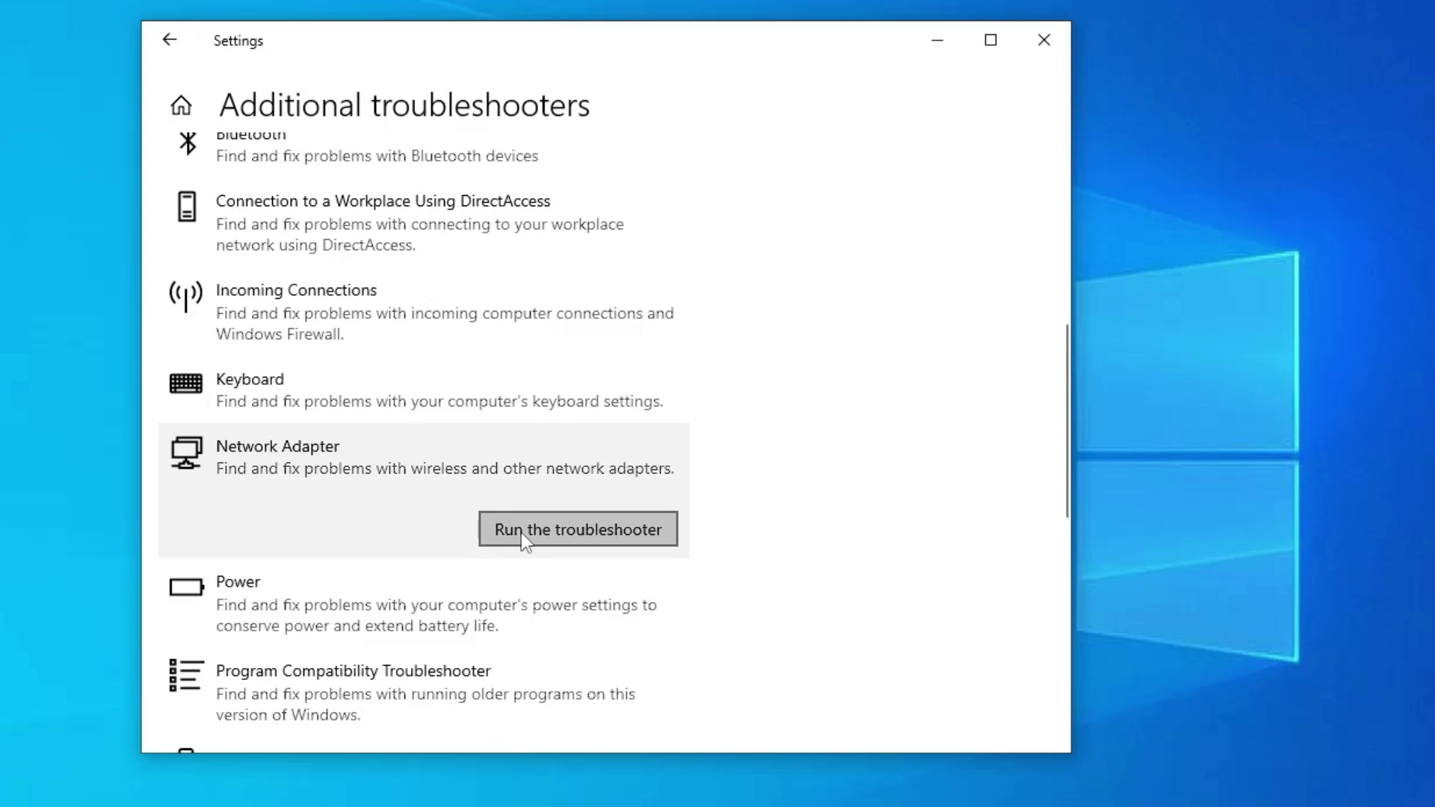
click(521, 530)
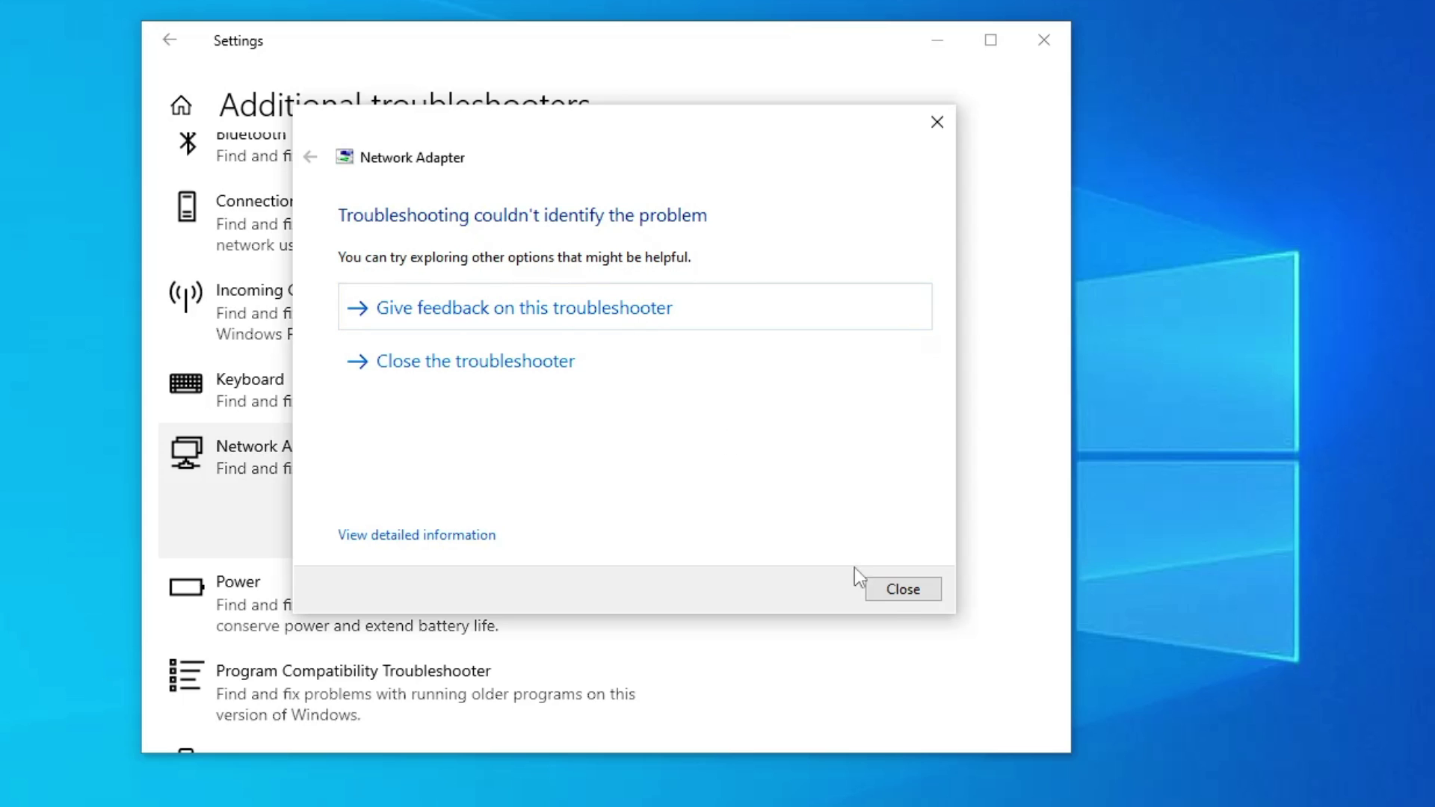
click(903, 589)
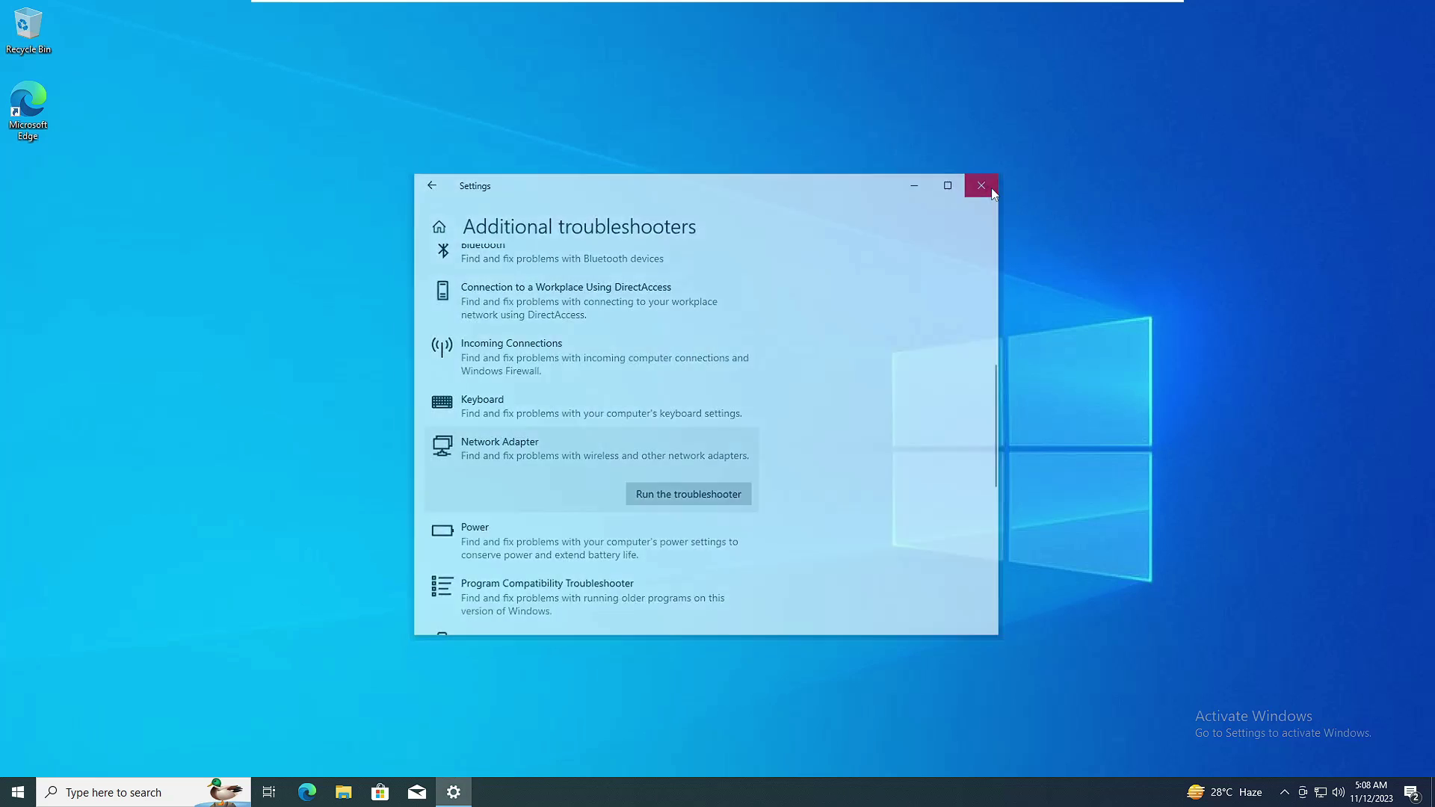
Step: Close Settings and open the Services app from a 'services' search, centring its window
click(1053, 53)
key(super+s)
text(se)
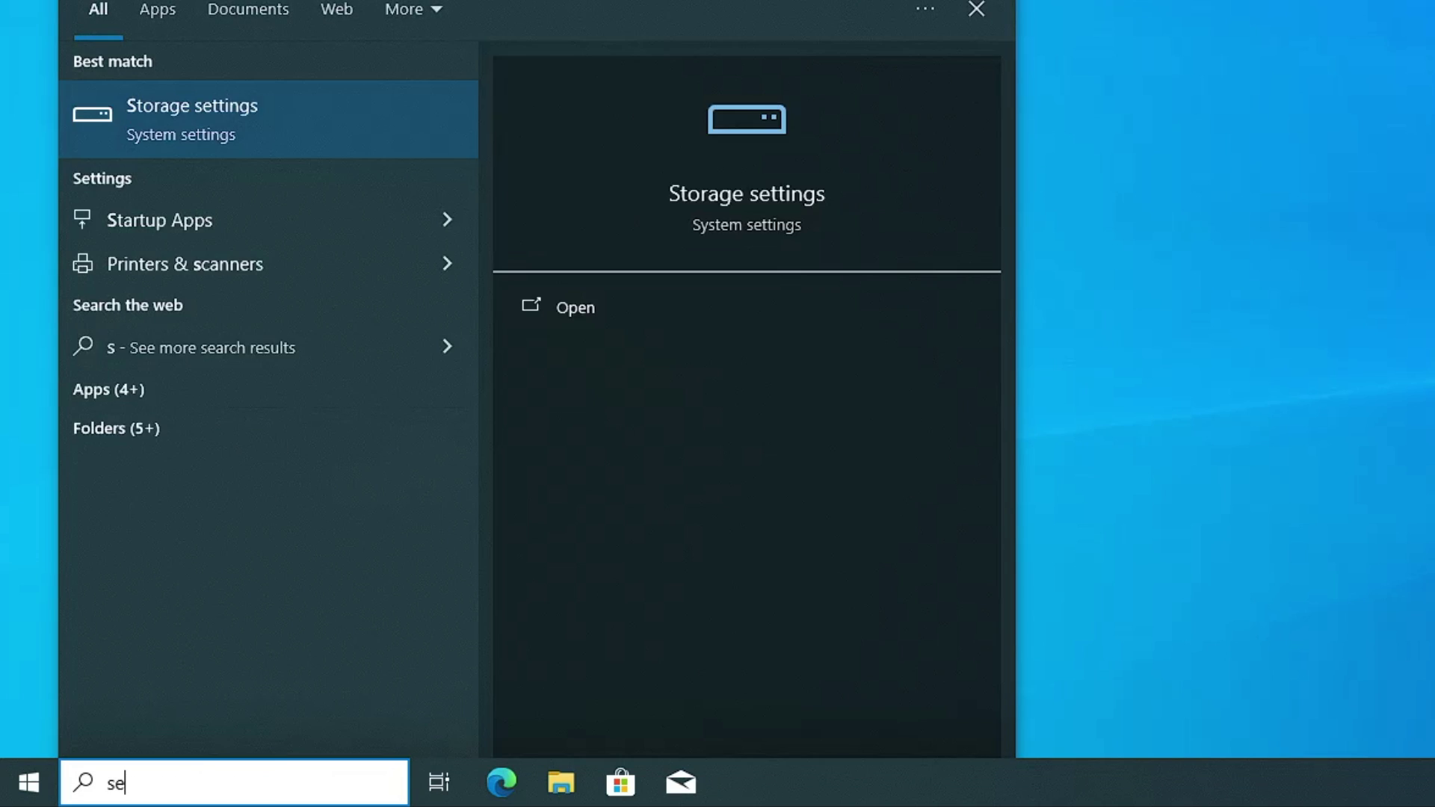
text(rvices)
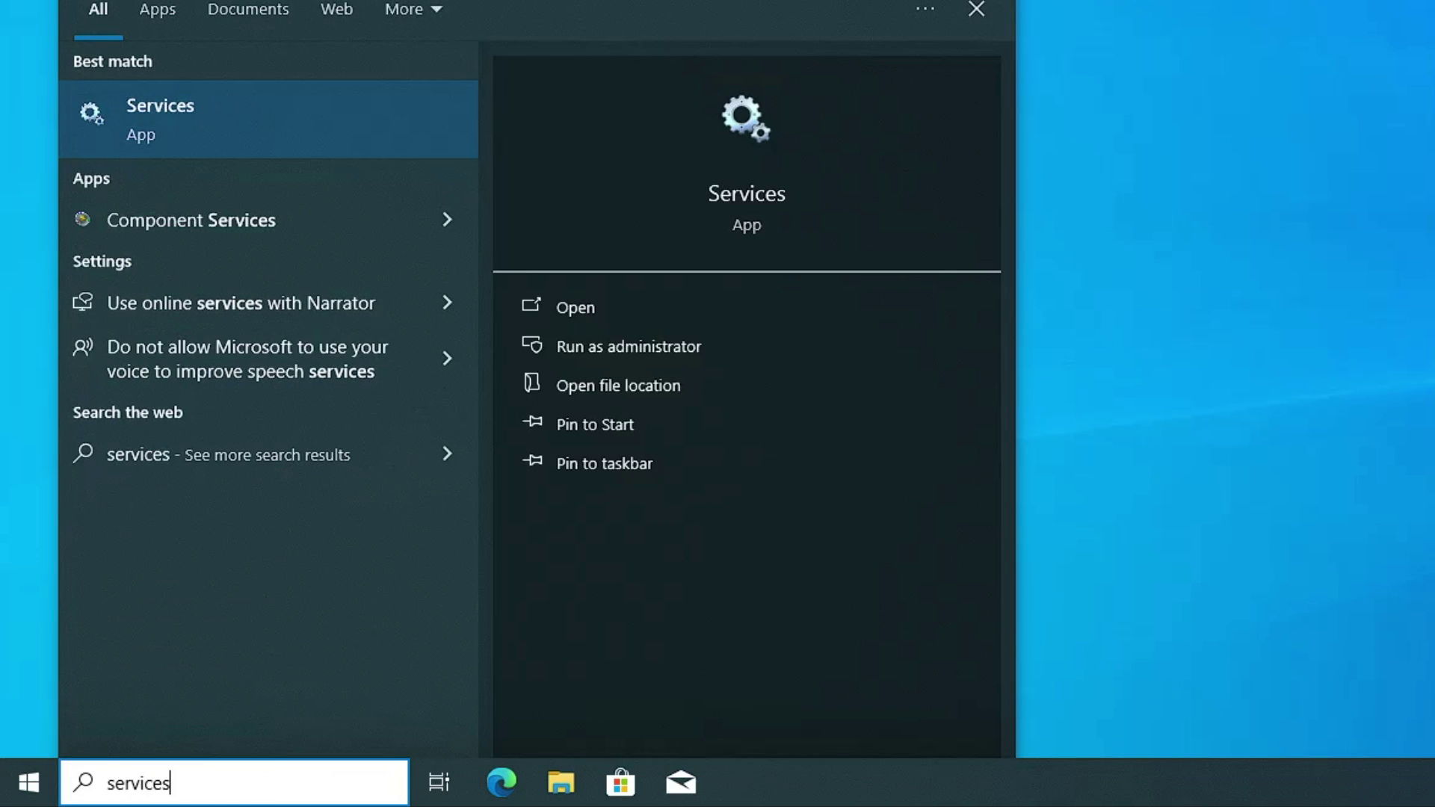
click(227, 116)
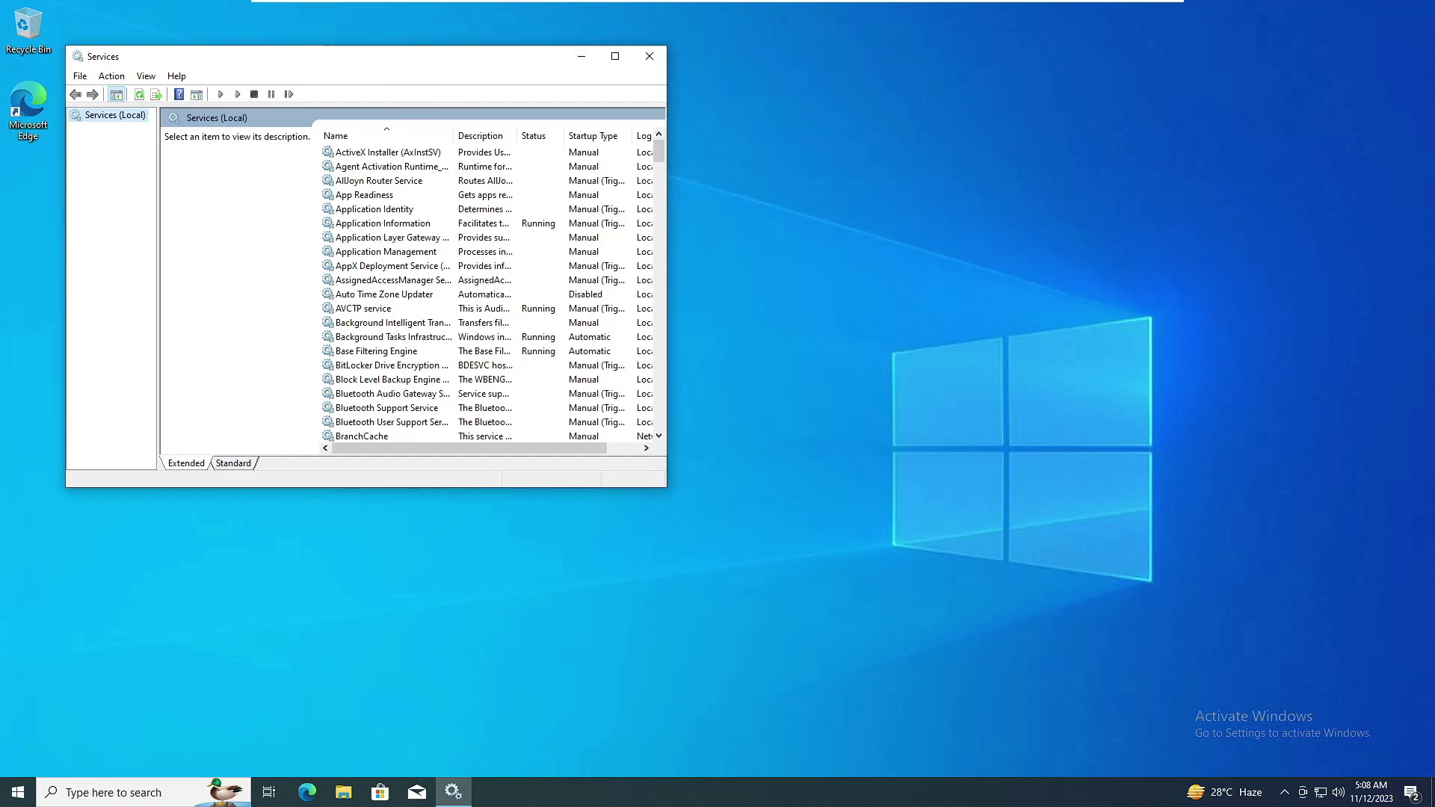
drag(423, 57, 765, 191)
Step: Jump to the W entries in the services list and select WLAN AutoConfig
click(711, 359)
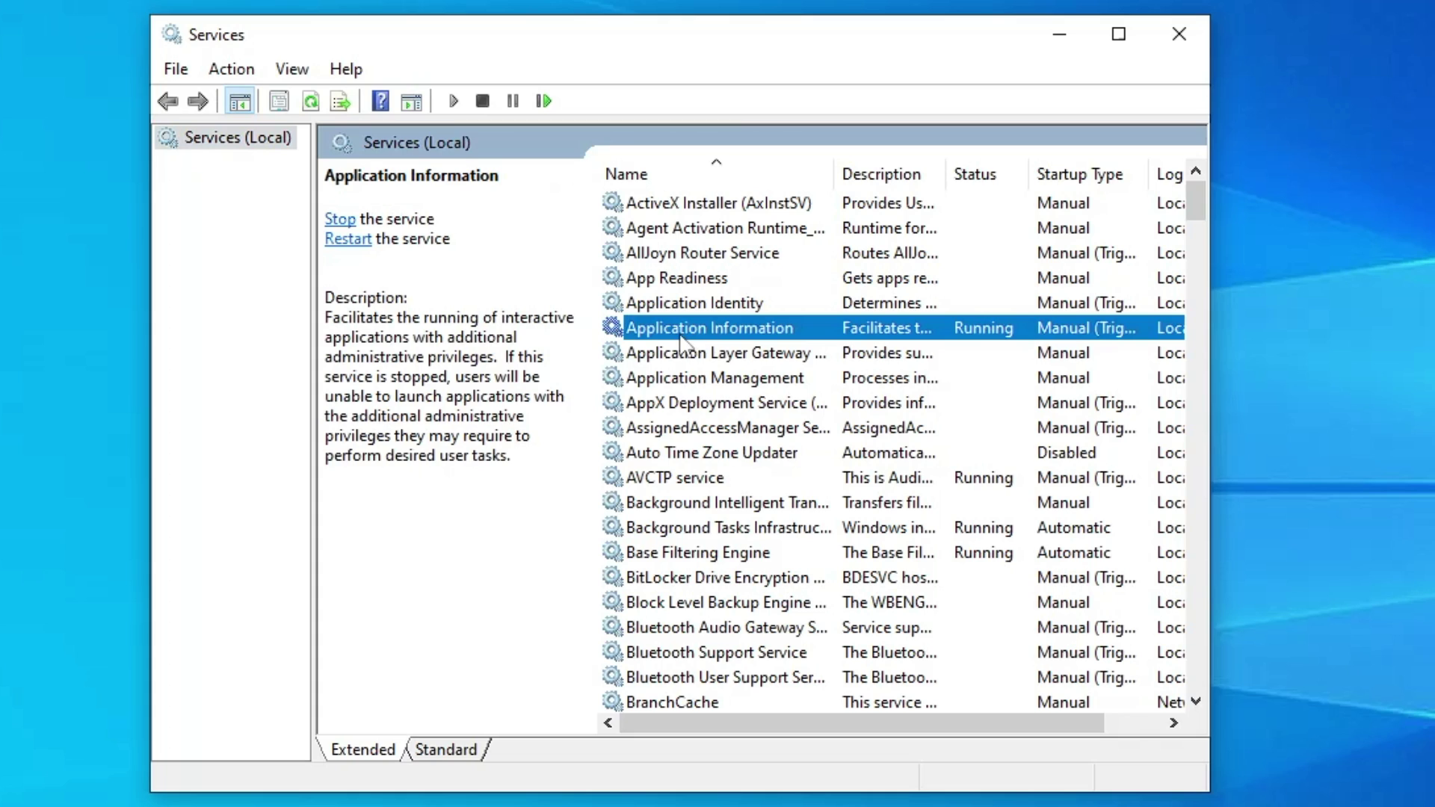
key(w)
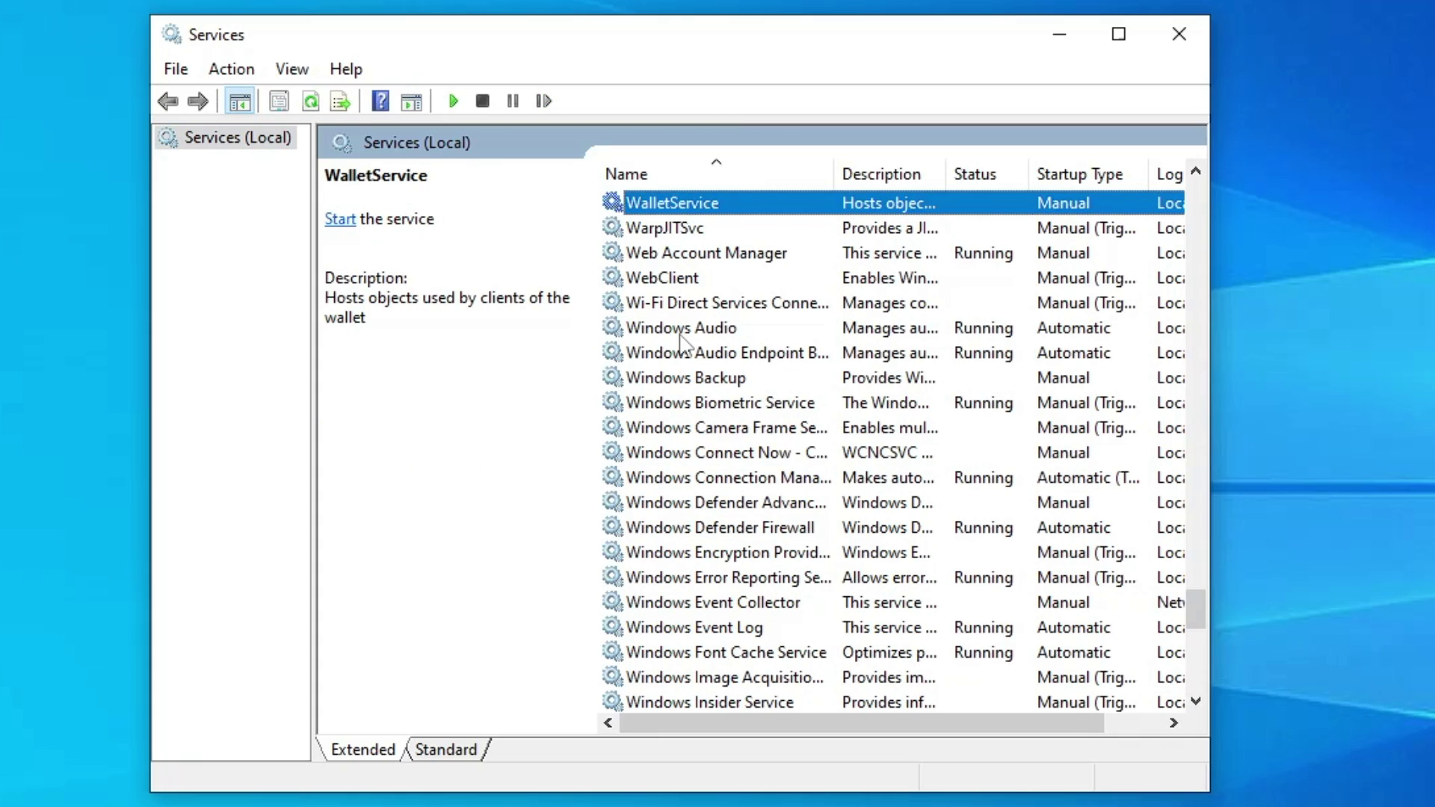
scroll(684, 347, down, 3)
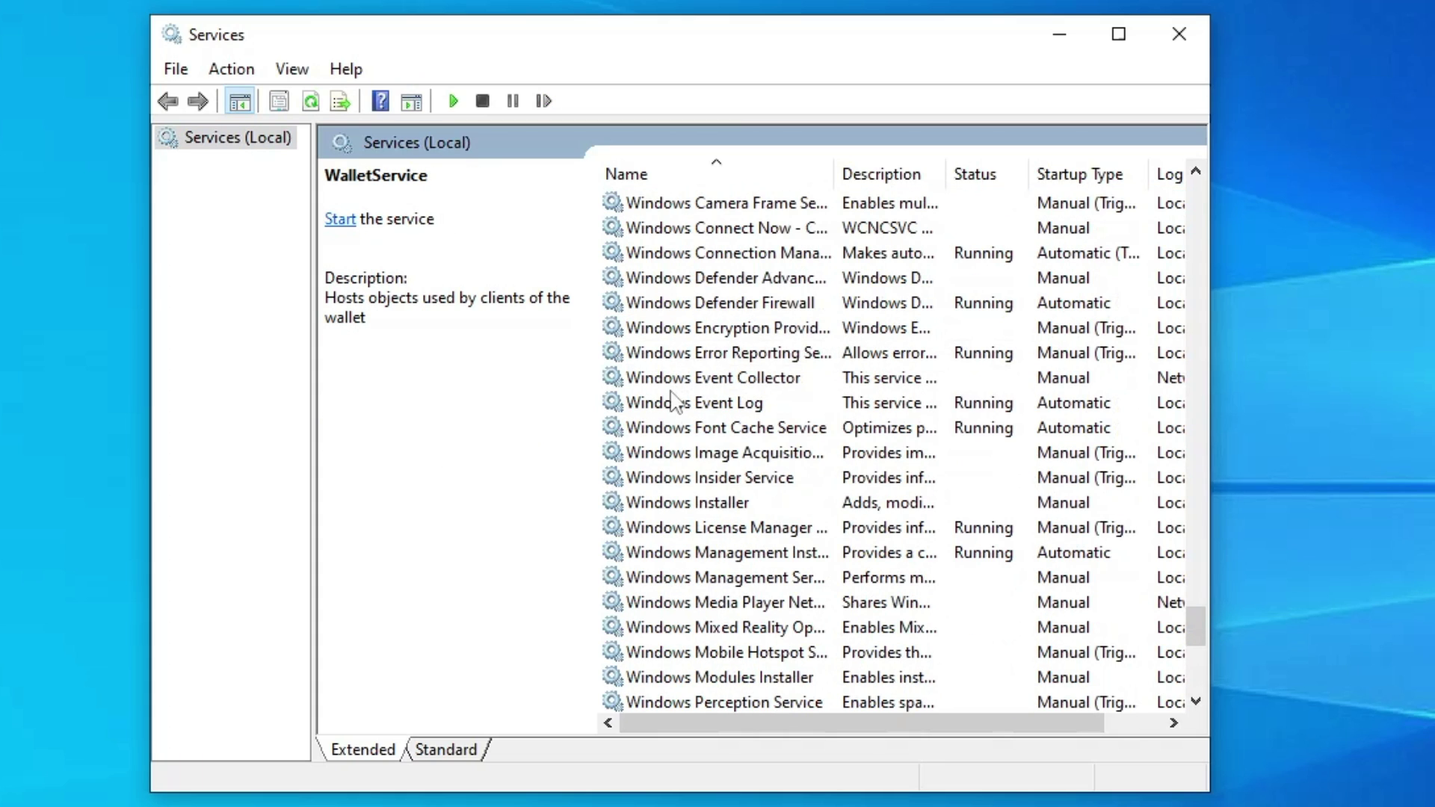
scroll(680, 452, down, 6)
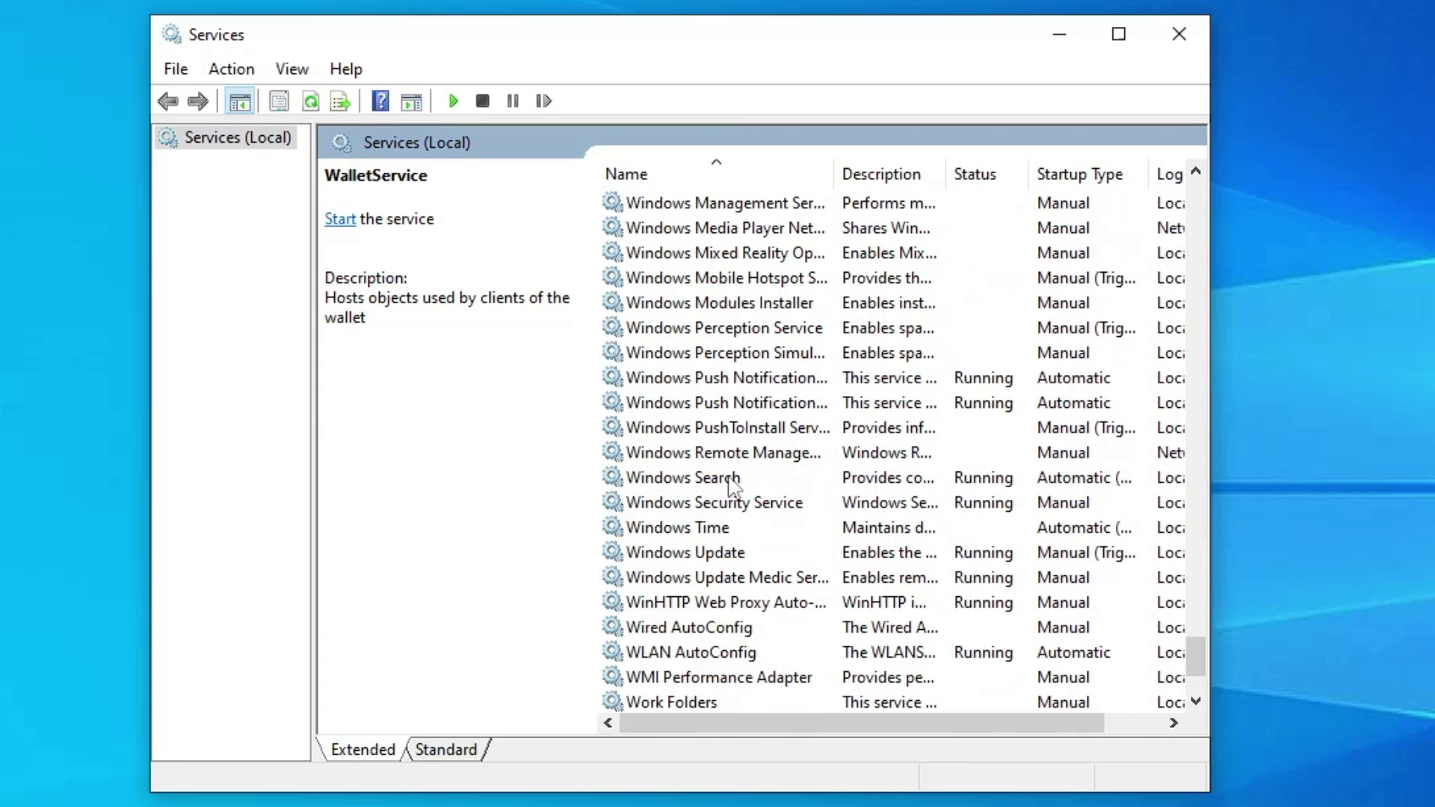
scroll(729, 485, down, 1)
scroll(729, 485, down, 1)
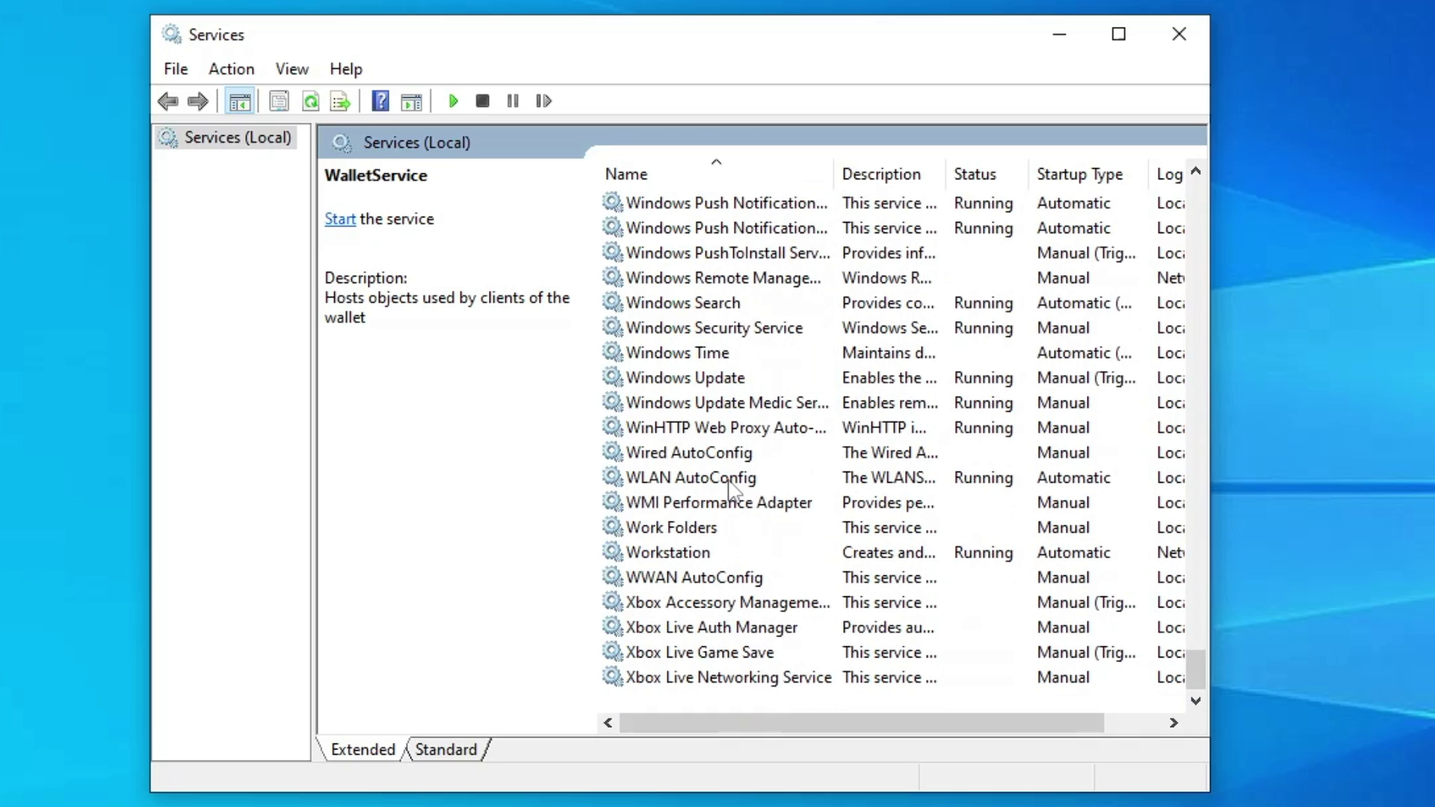
click(704, 480)
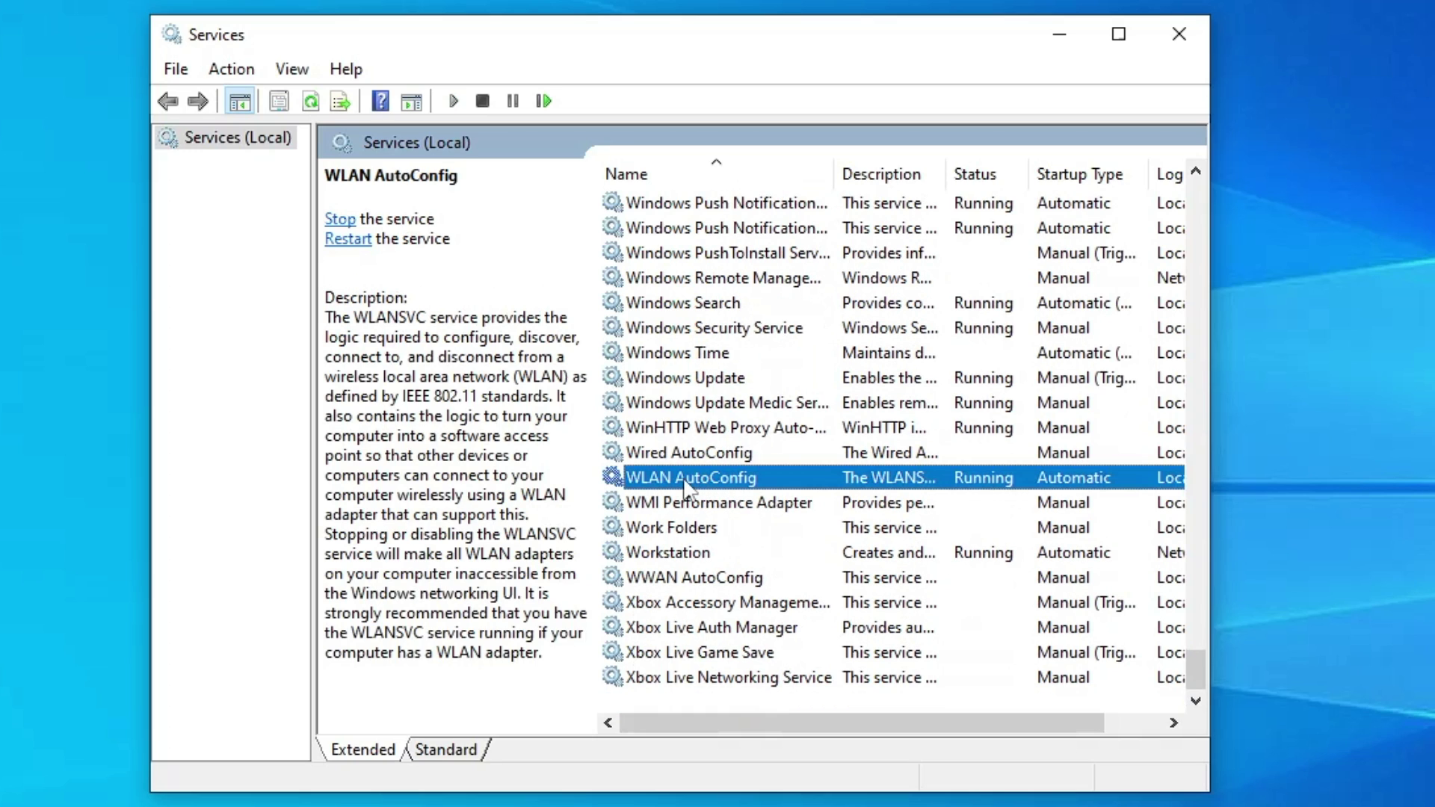
Step: In WLAN AutoConfig properties, keep startup Automatic, stop and restart the service, then apply and OK
double_click(722, 471)
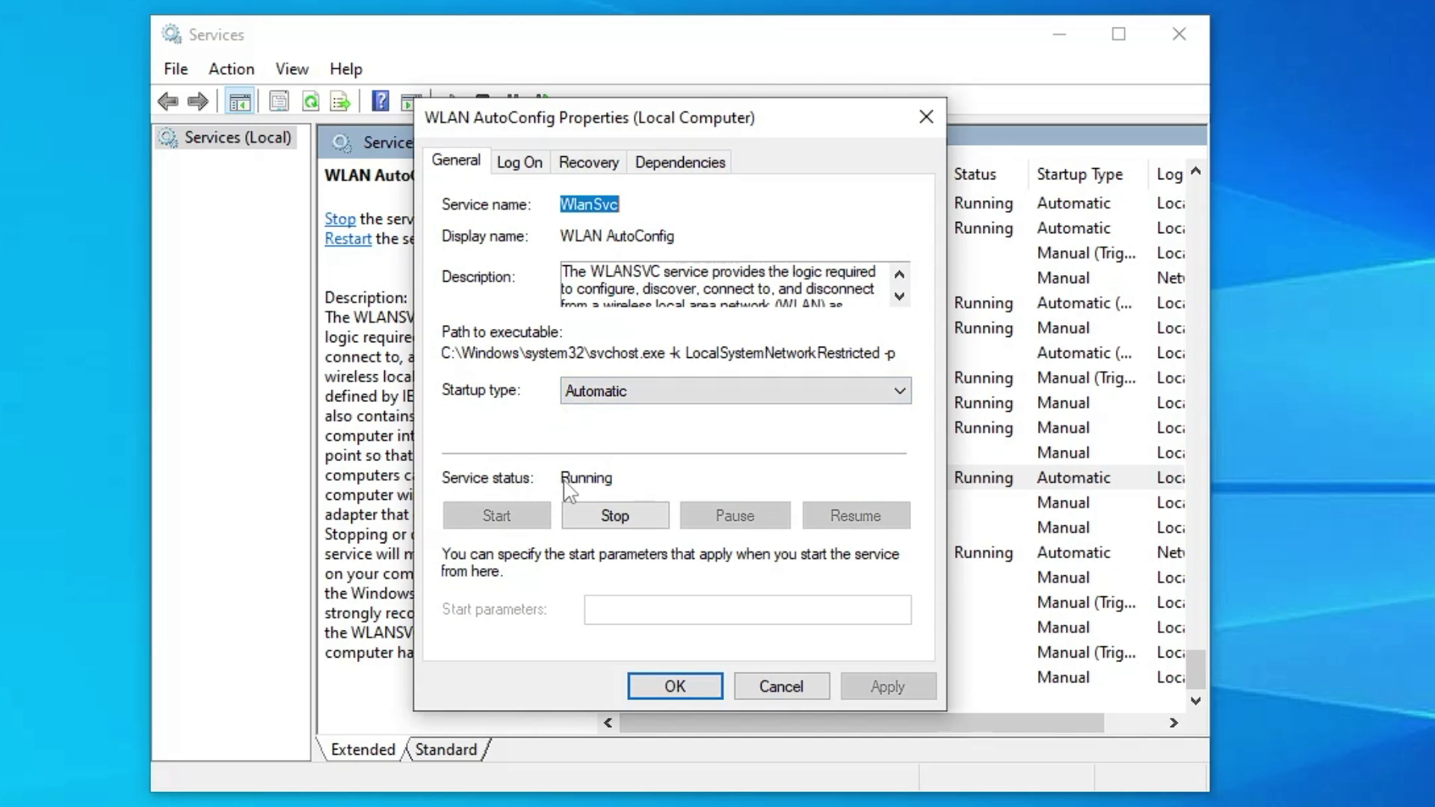
click(618, 391)
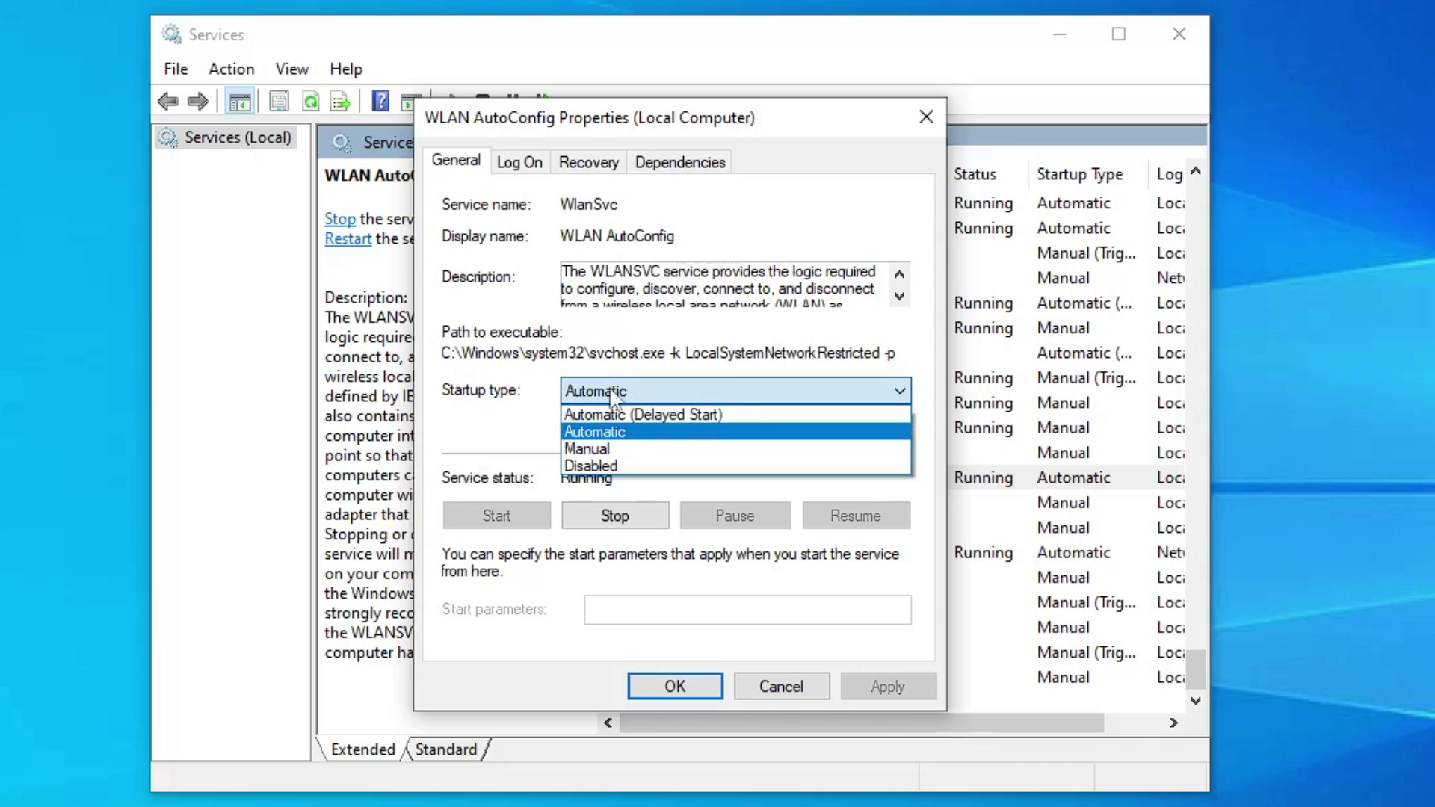
click(603, 433)
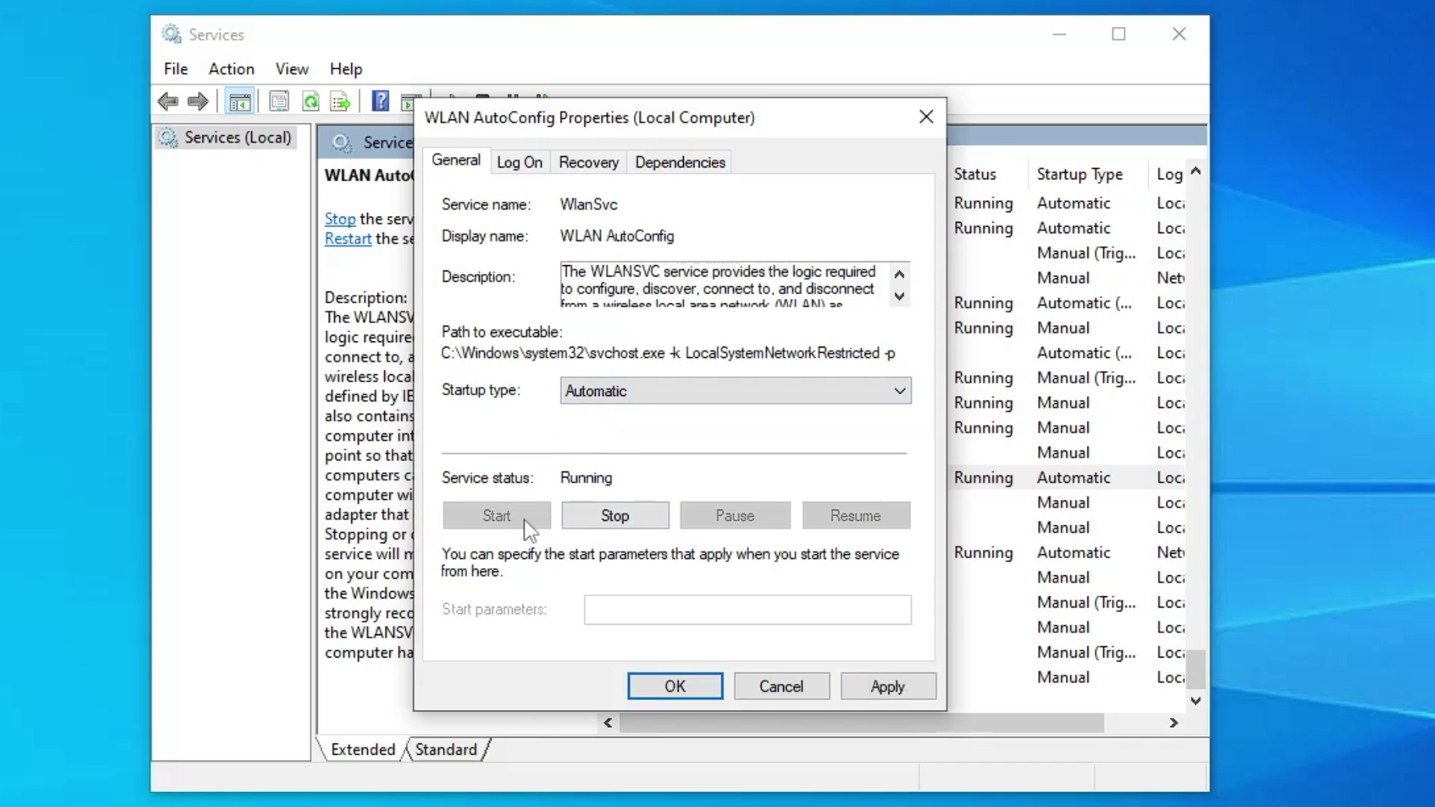
click(615, 519)
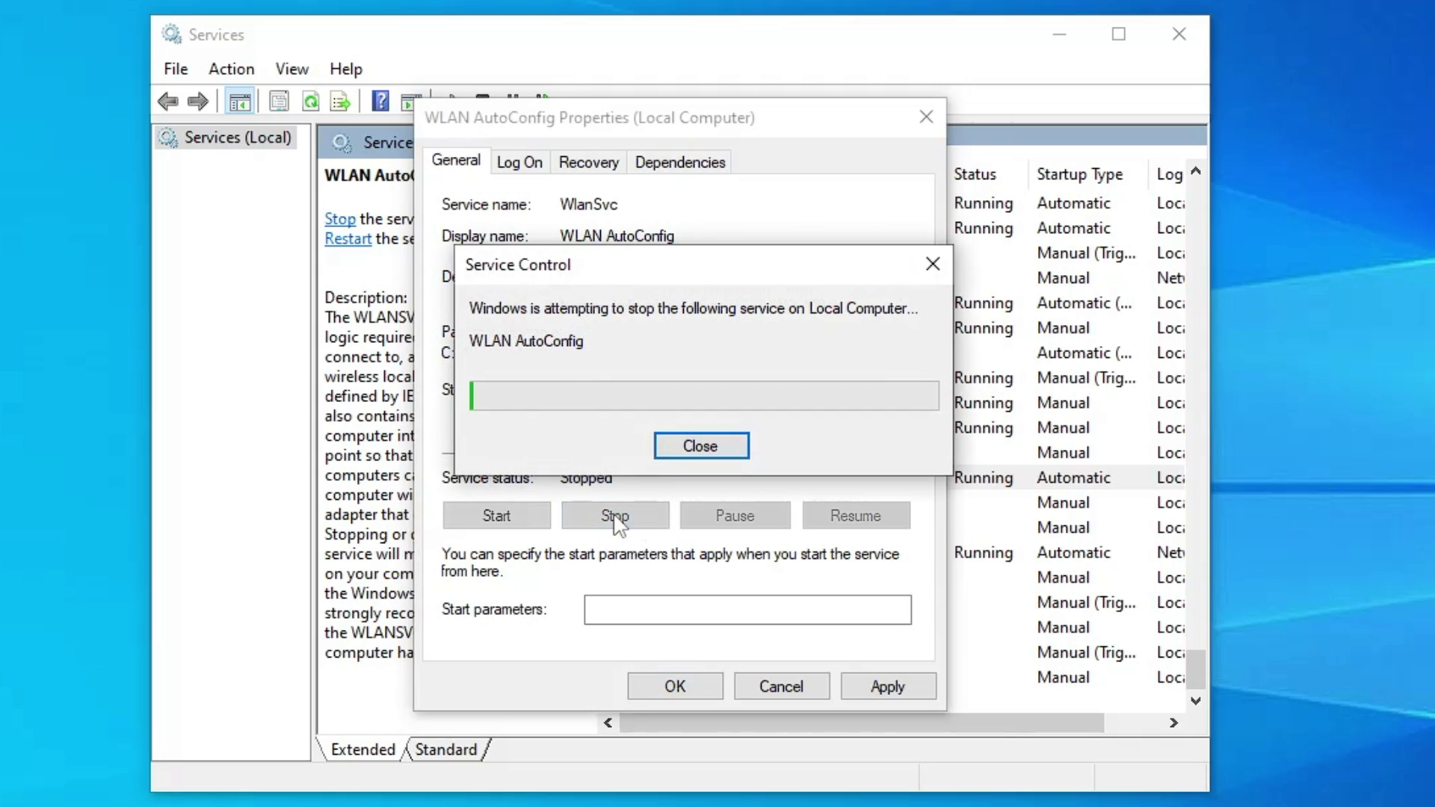
click(478, 519)
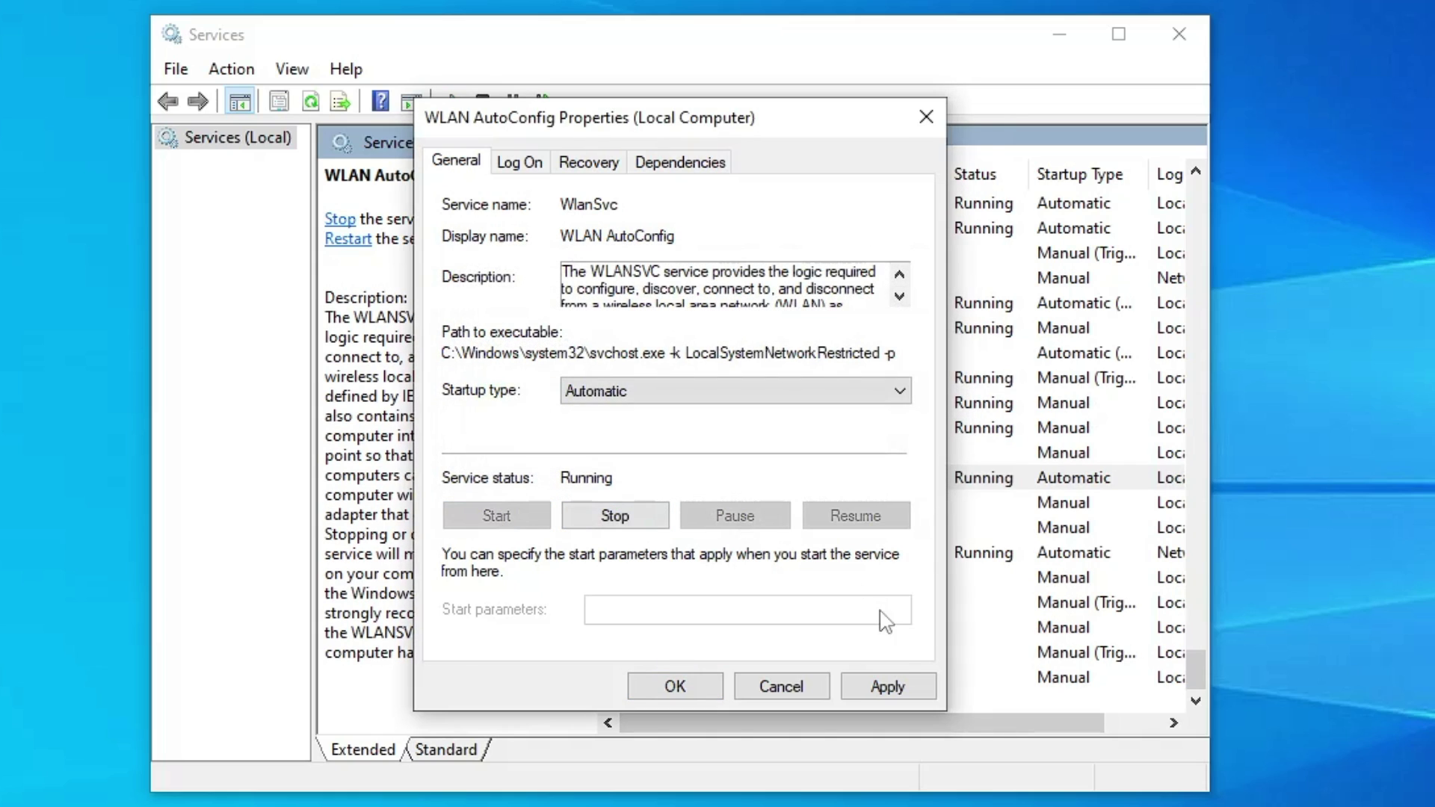
click(912, 687)
click(675, 688)
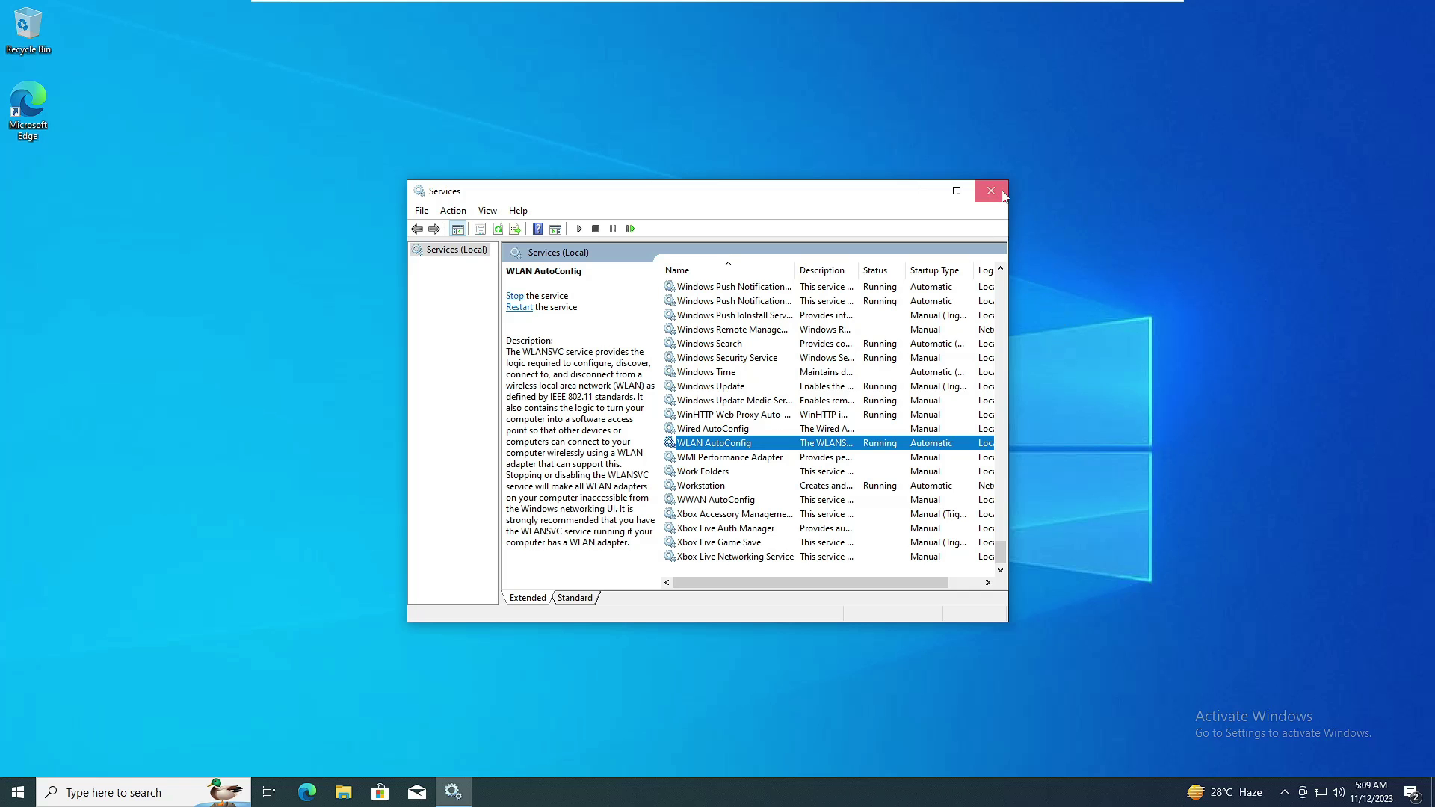
Step: Close Services, open Device Manager, and expand Network adapters to select the Intel(R) 82574L adapter
click(1179, 34)
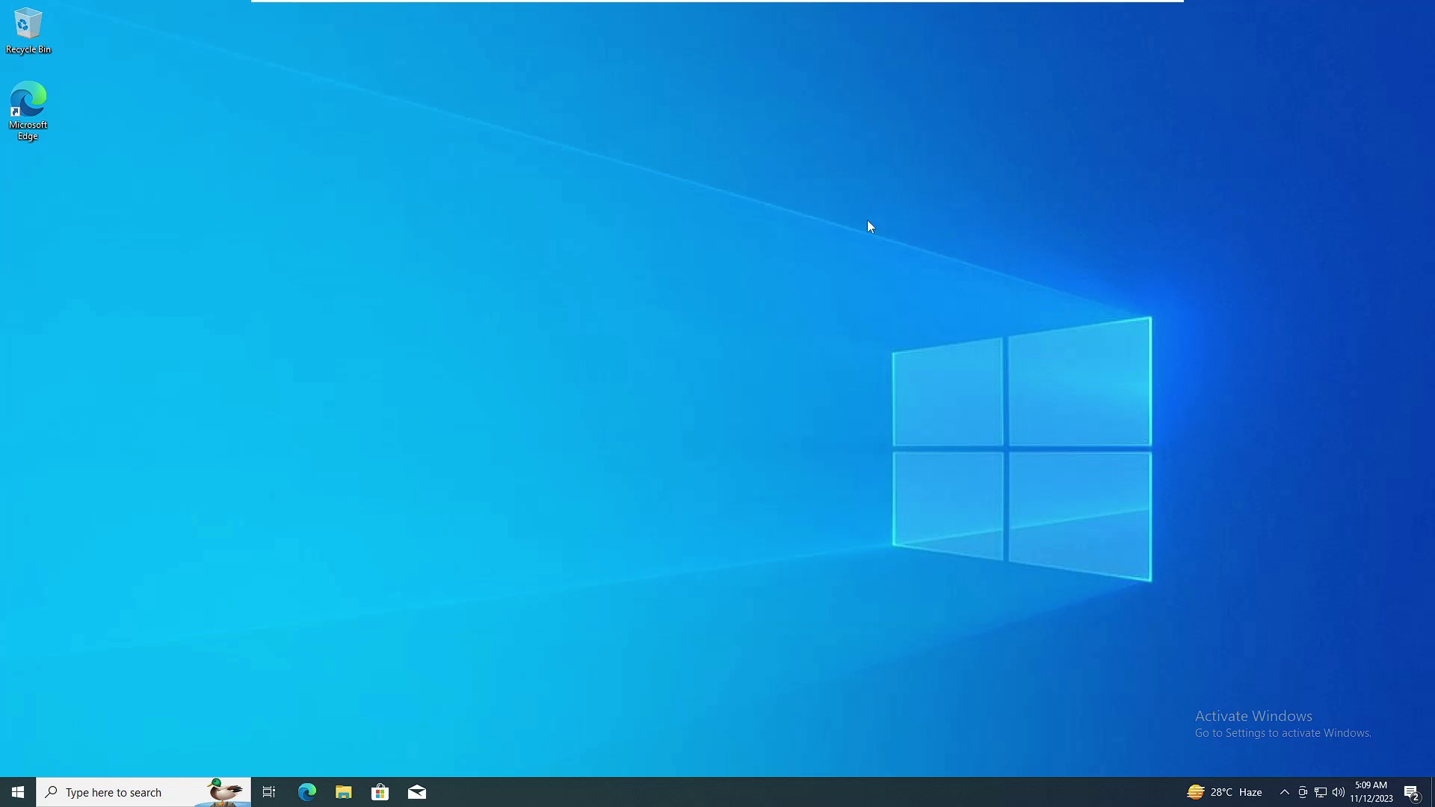
right_click(23, 794)
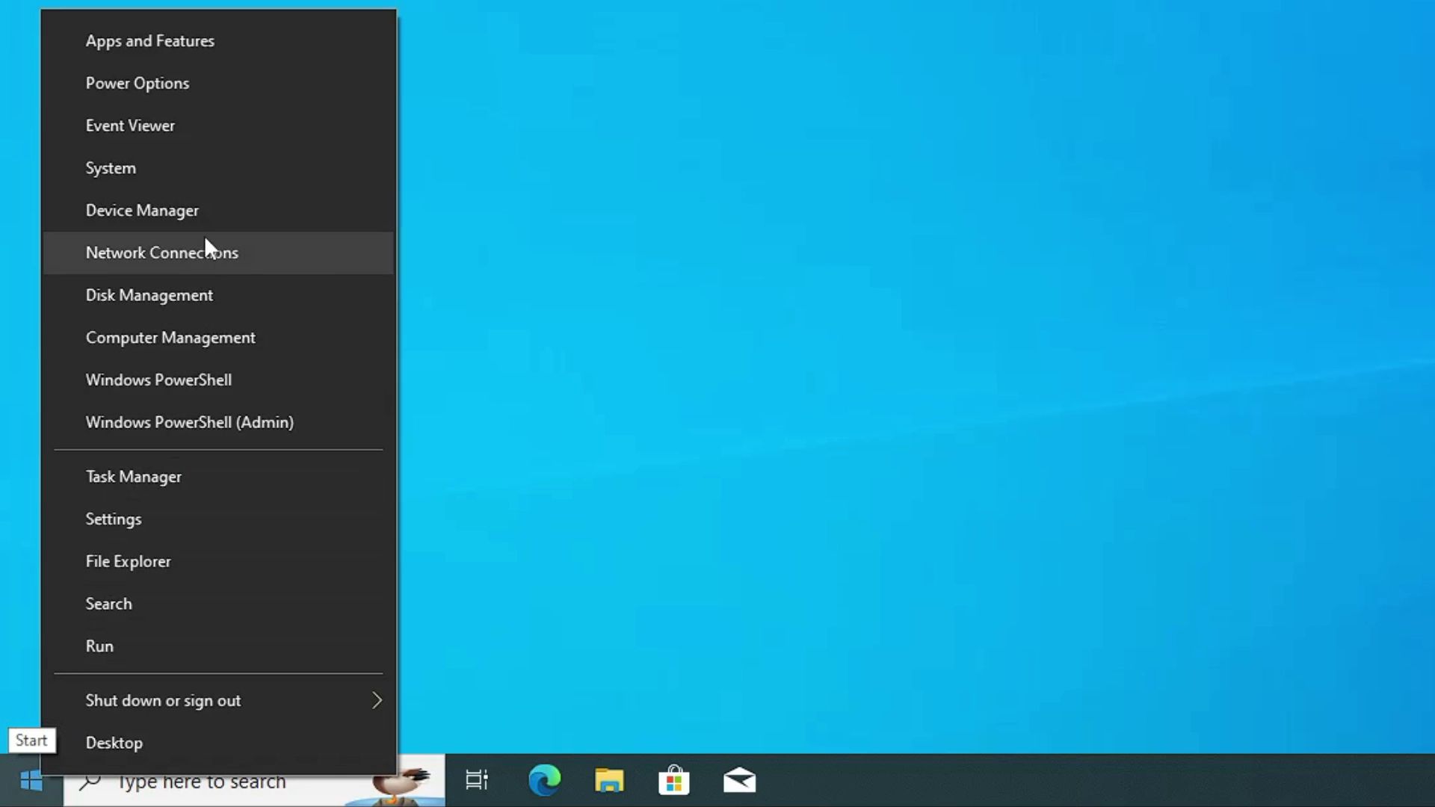
click(193, 222)
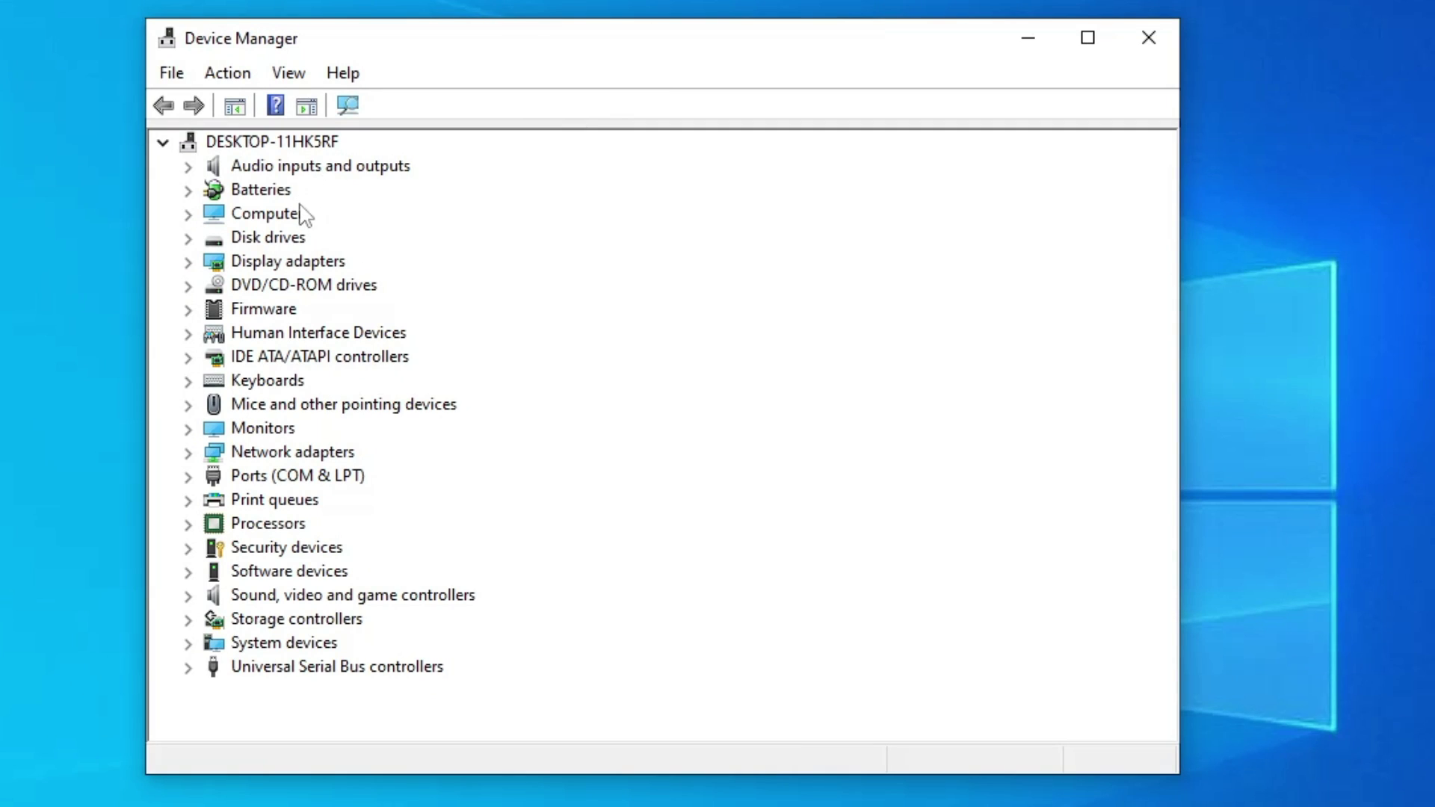
click(274, 310)
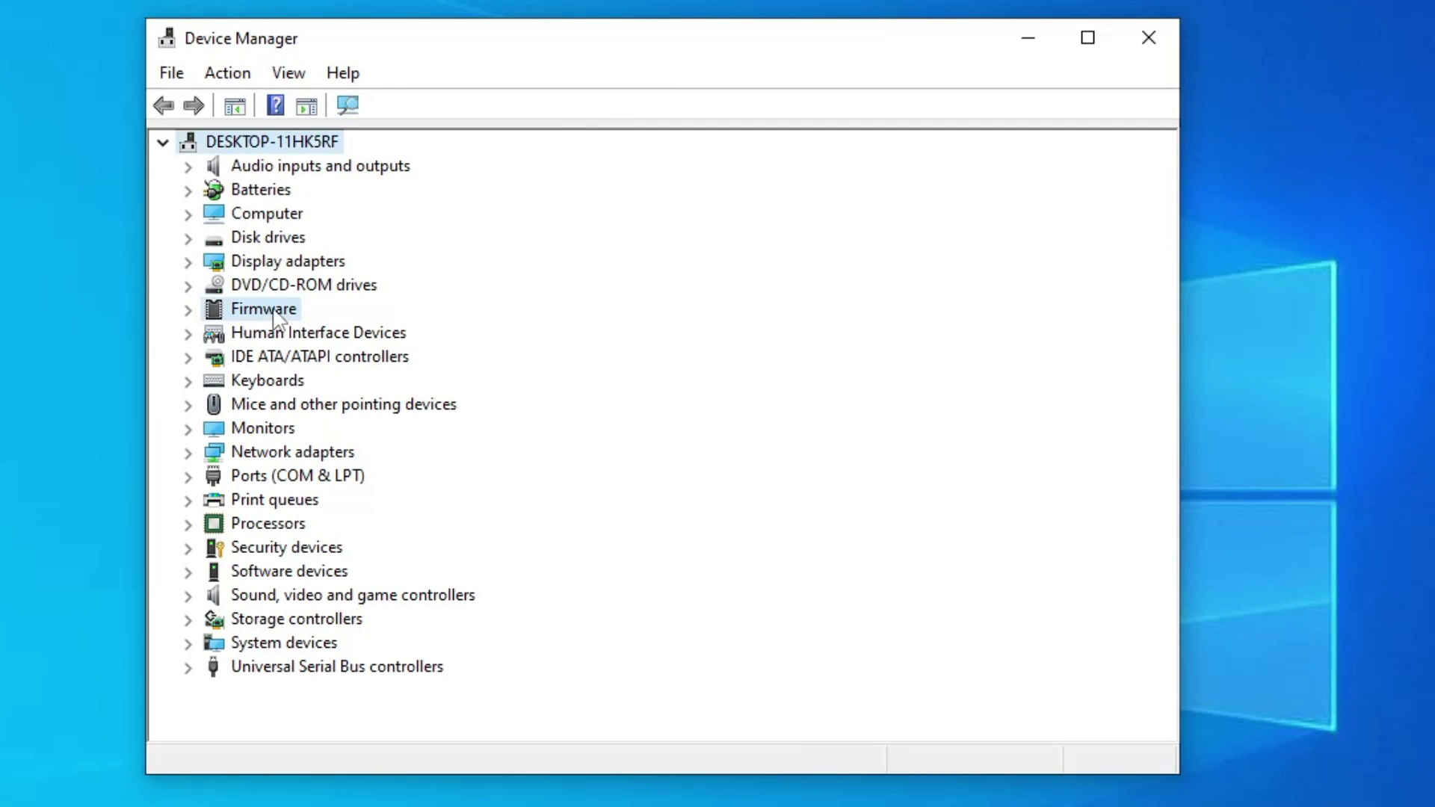
click(321, 404)
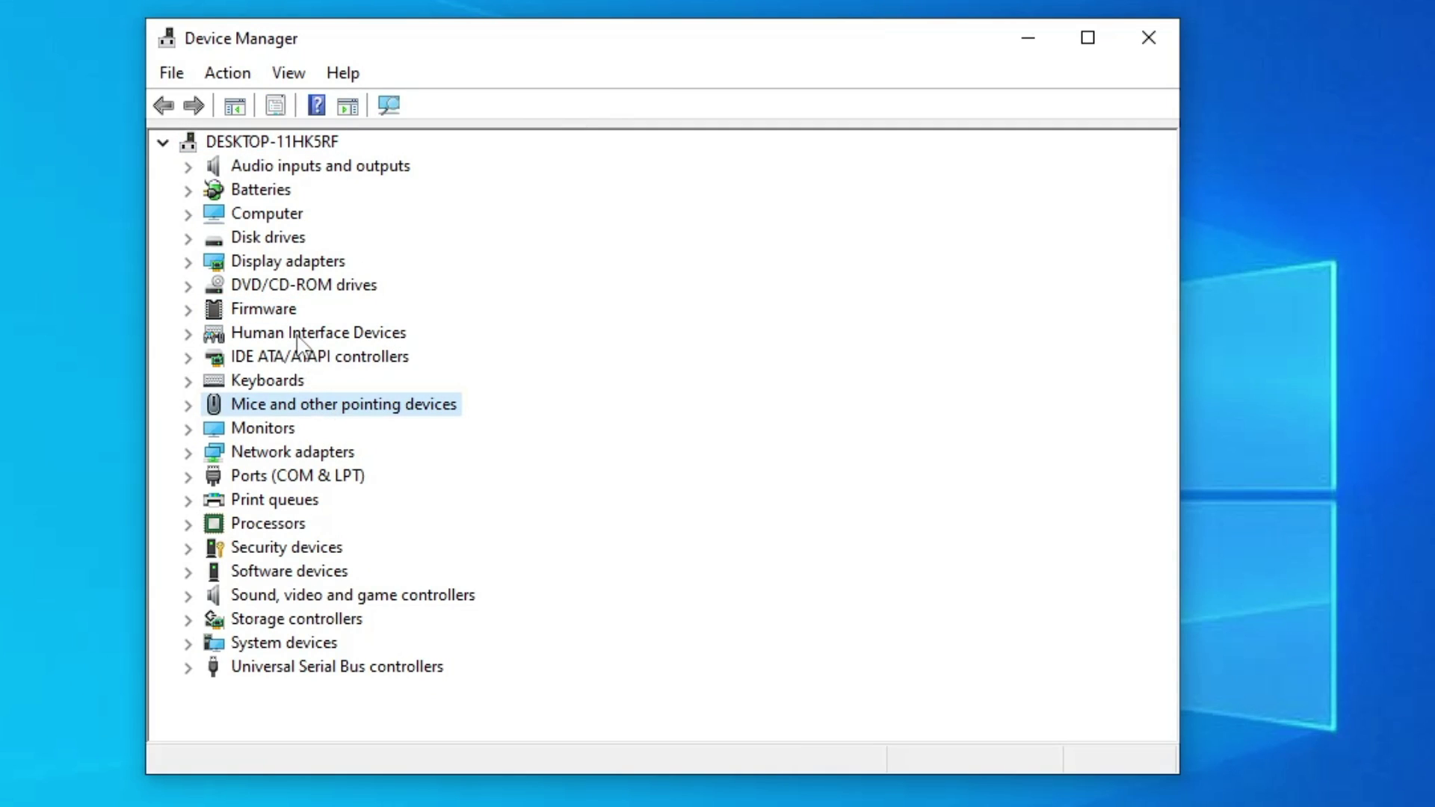
double_click(273, 458)
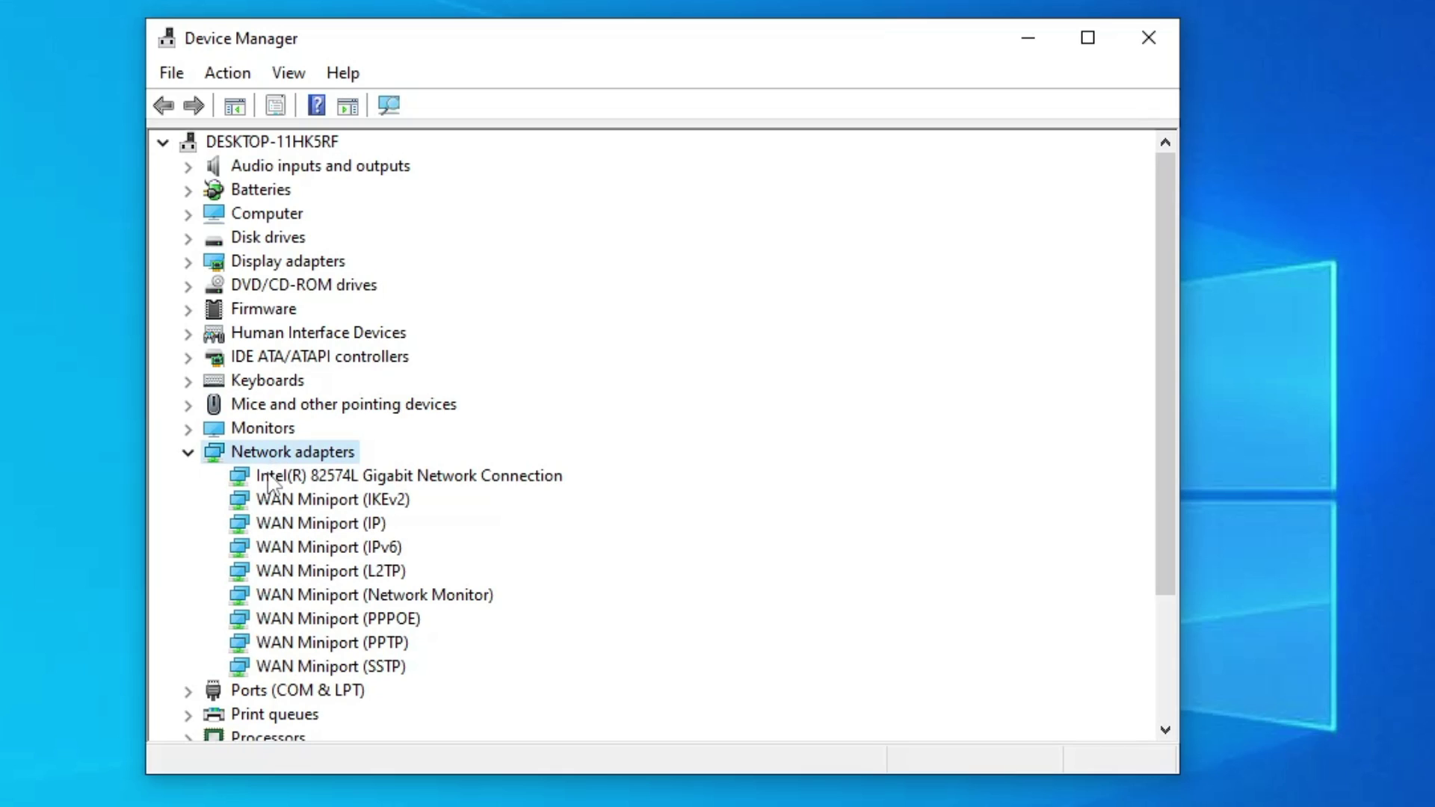
click(281, 477)
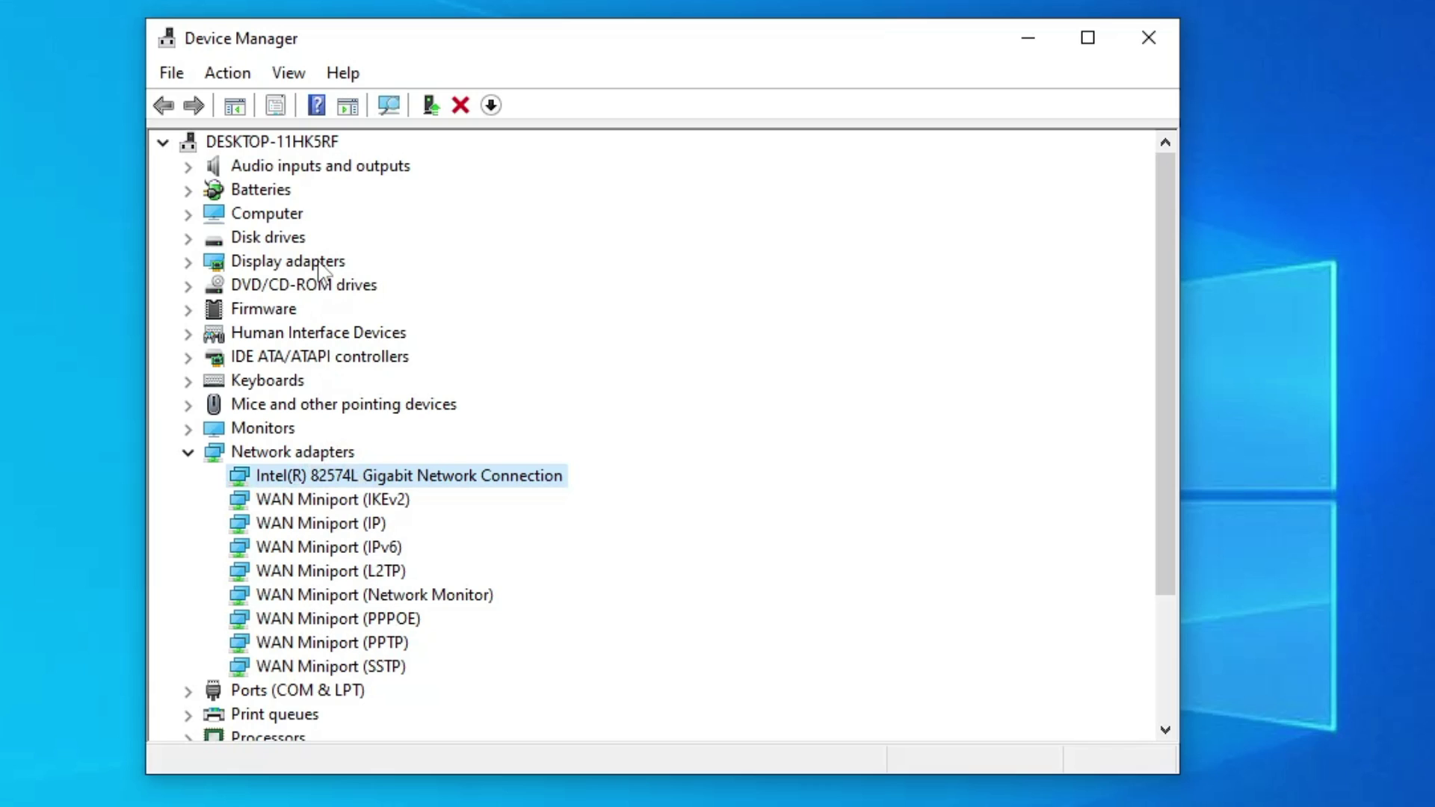
Step: Turn on View > Show hidden devices and select the TP-Link Wireless USB Adapter
click(290, 74)
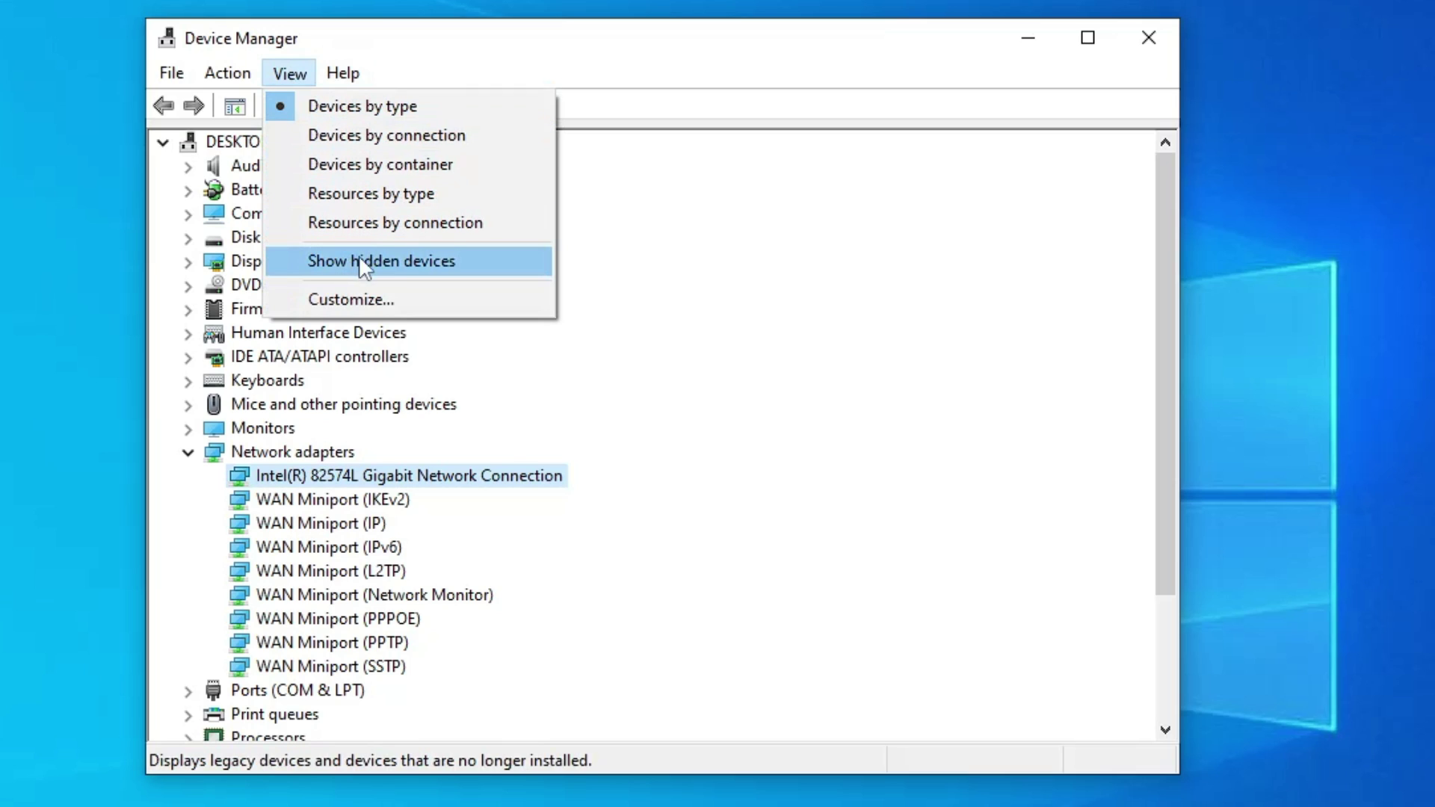
click(387, 261)
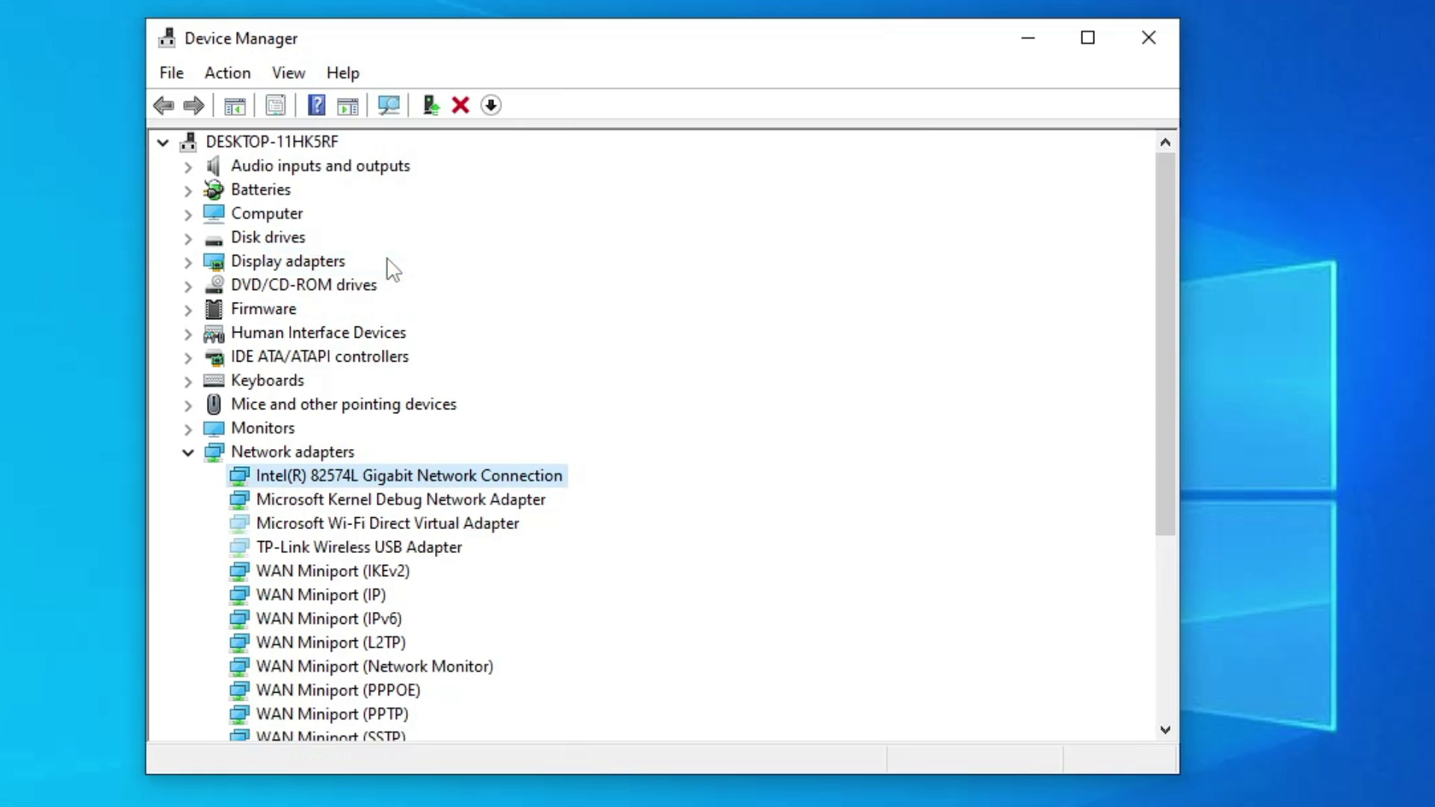
scroll(348, 389, down, 1)
click(306, 478)
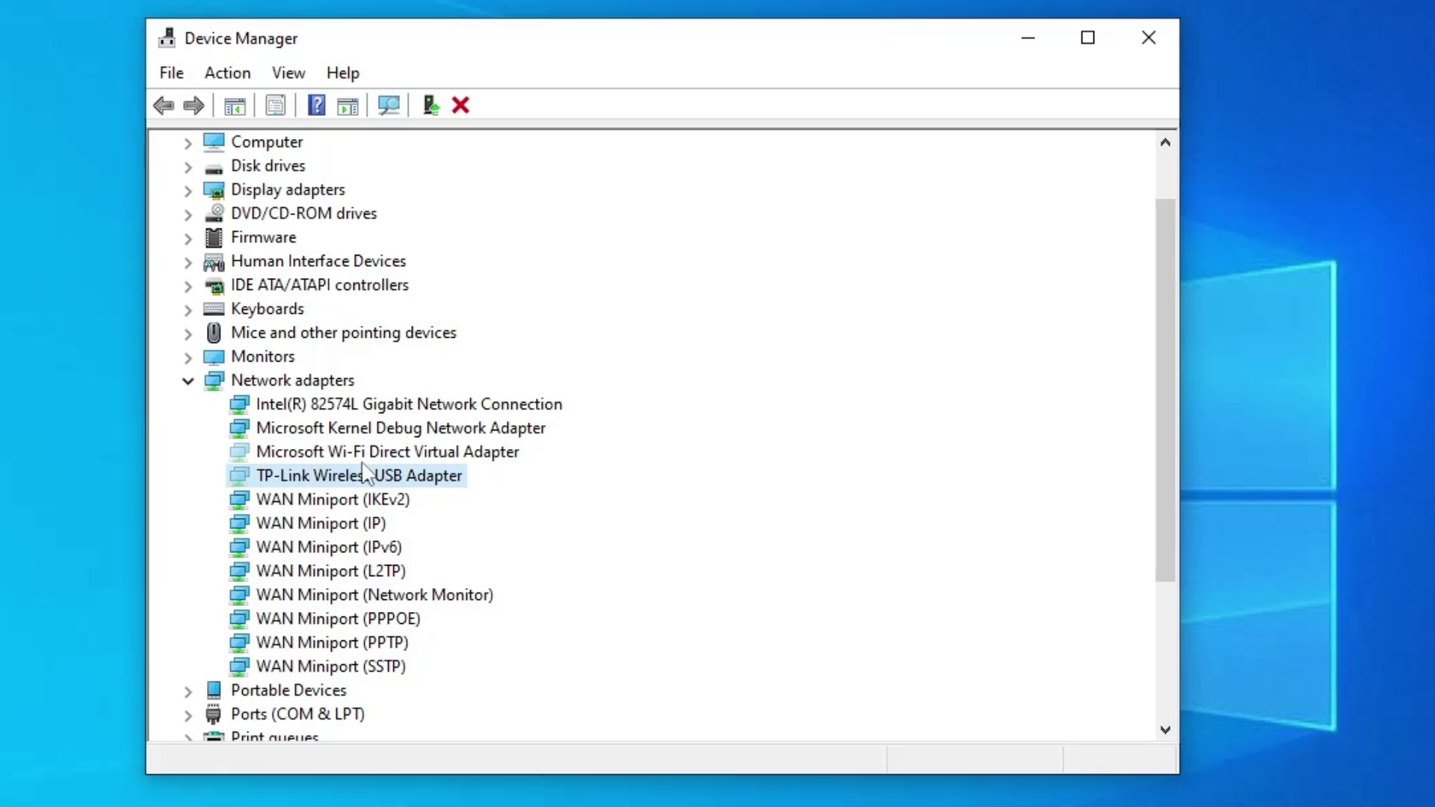
Step: Run Action > Scan for hardware changes and reselect the TP-Link Wireless USB Adapter
click(258, 265)
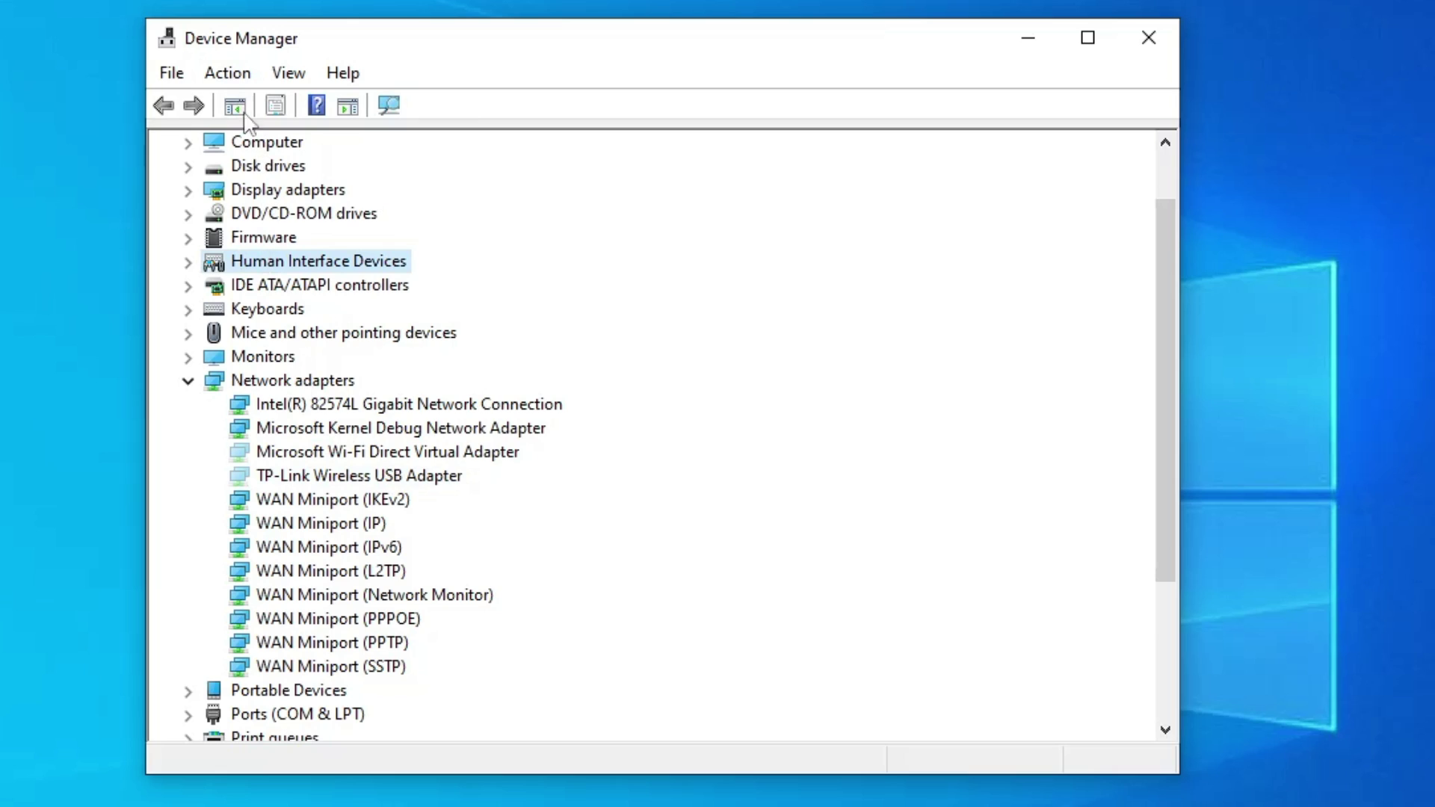
click(224, 75)
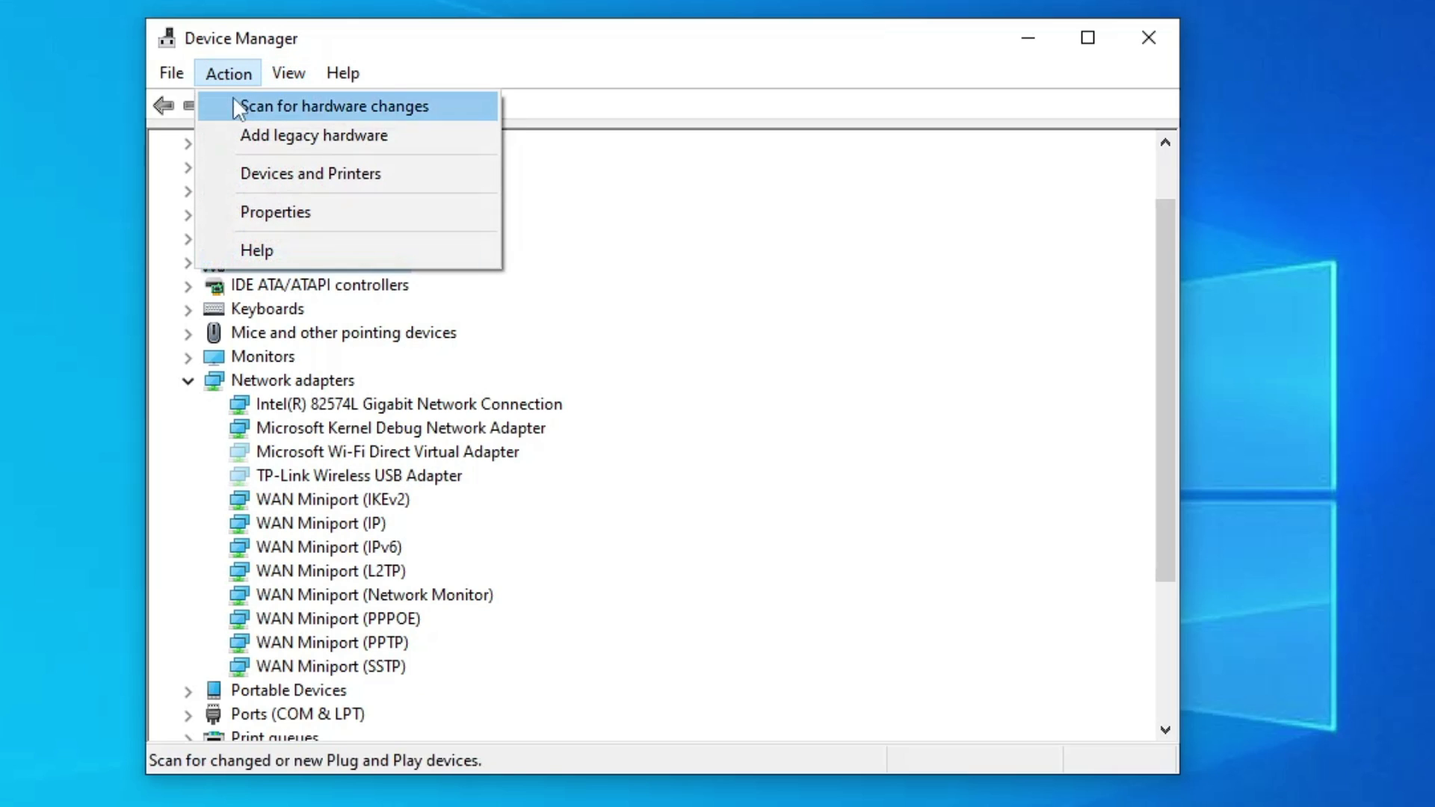
click(312, 109)
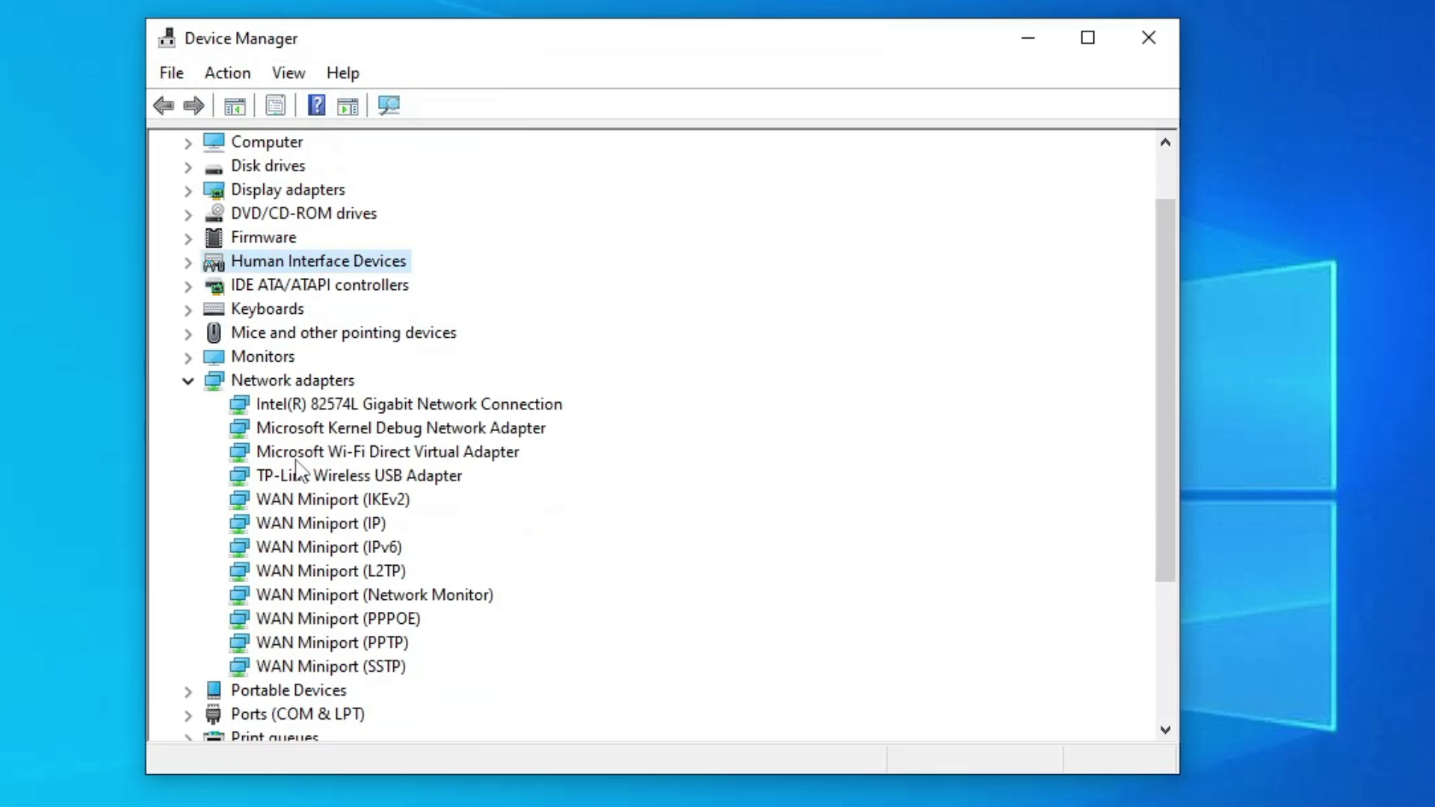
click(299, 474)
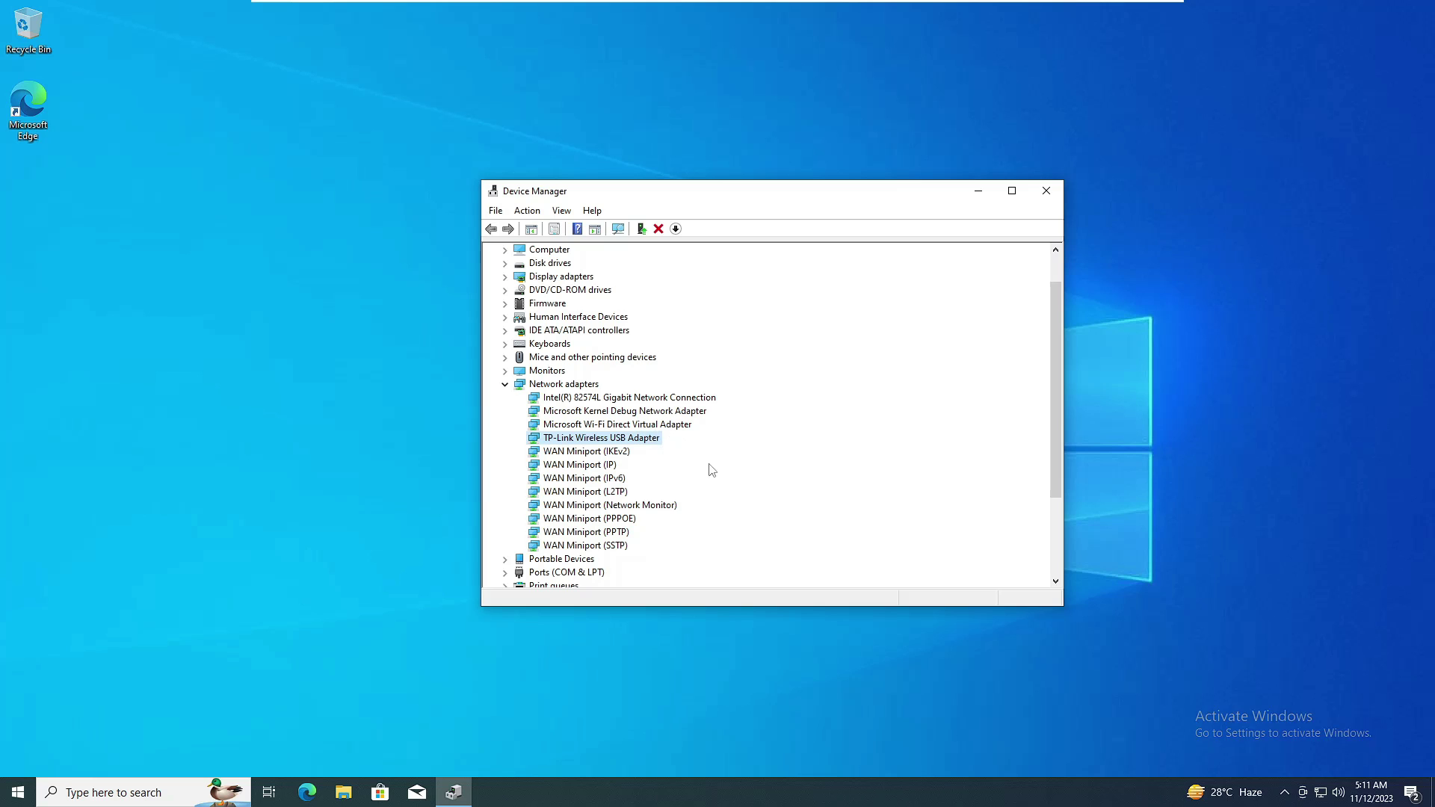
click(1322, 795)
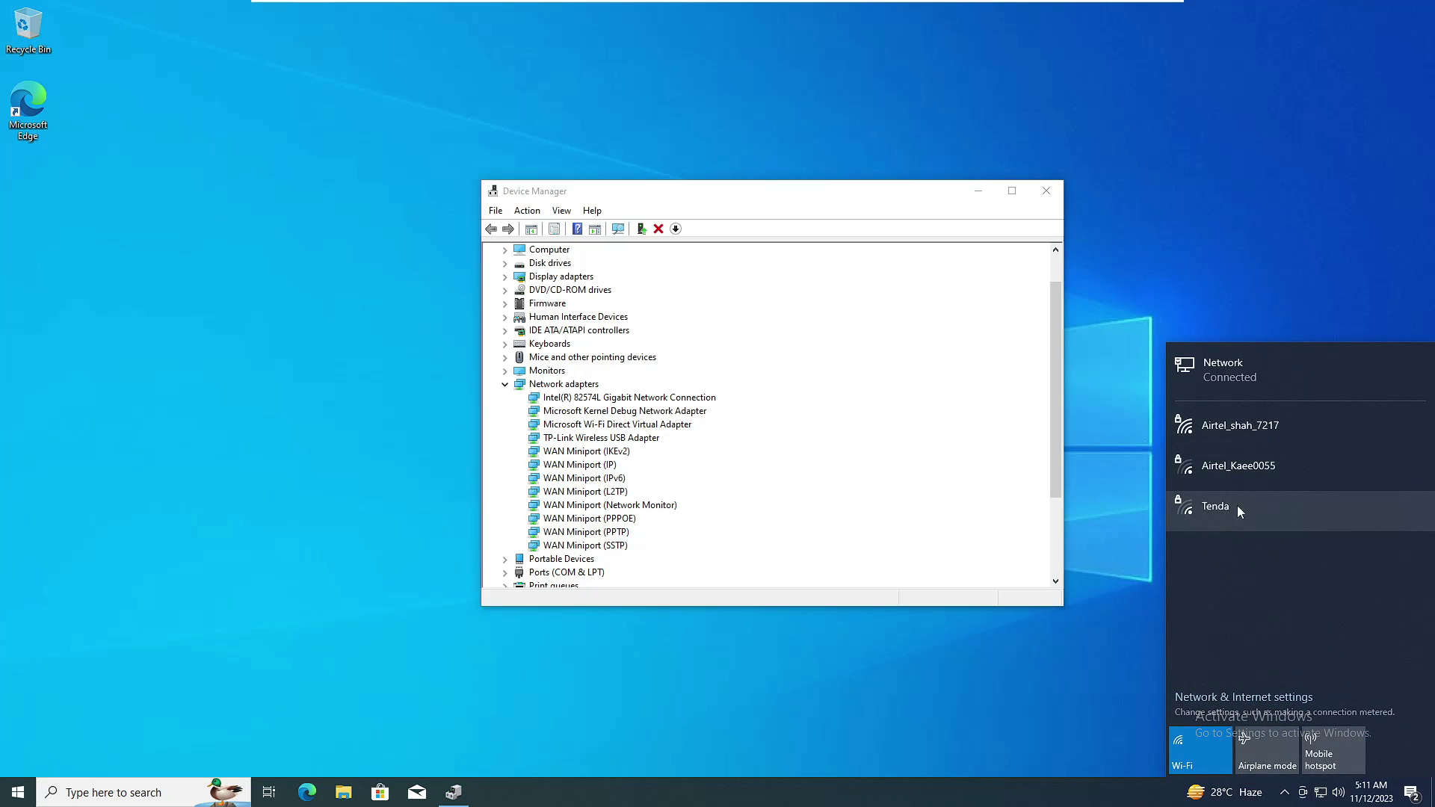
right_click(25, 793)
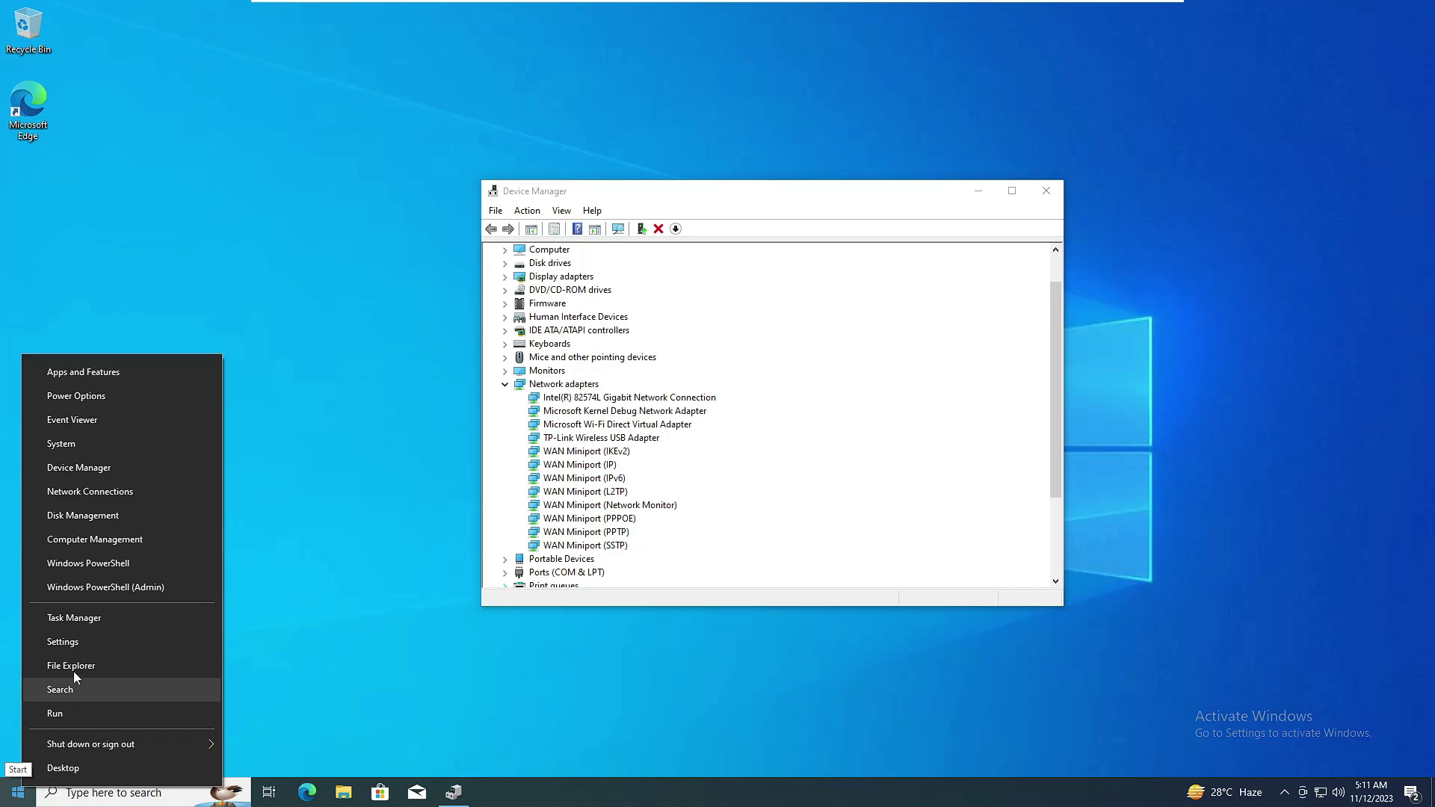
click(85, 641)
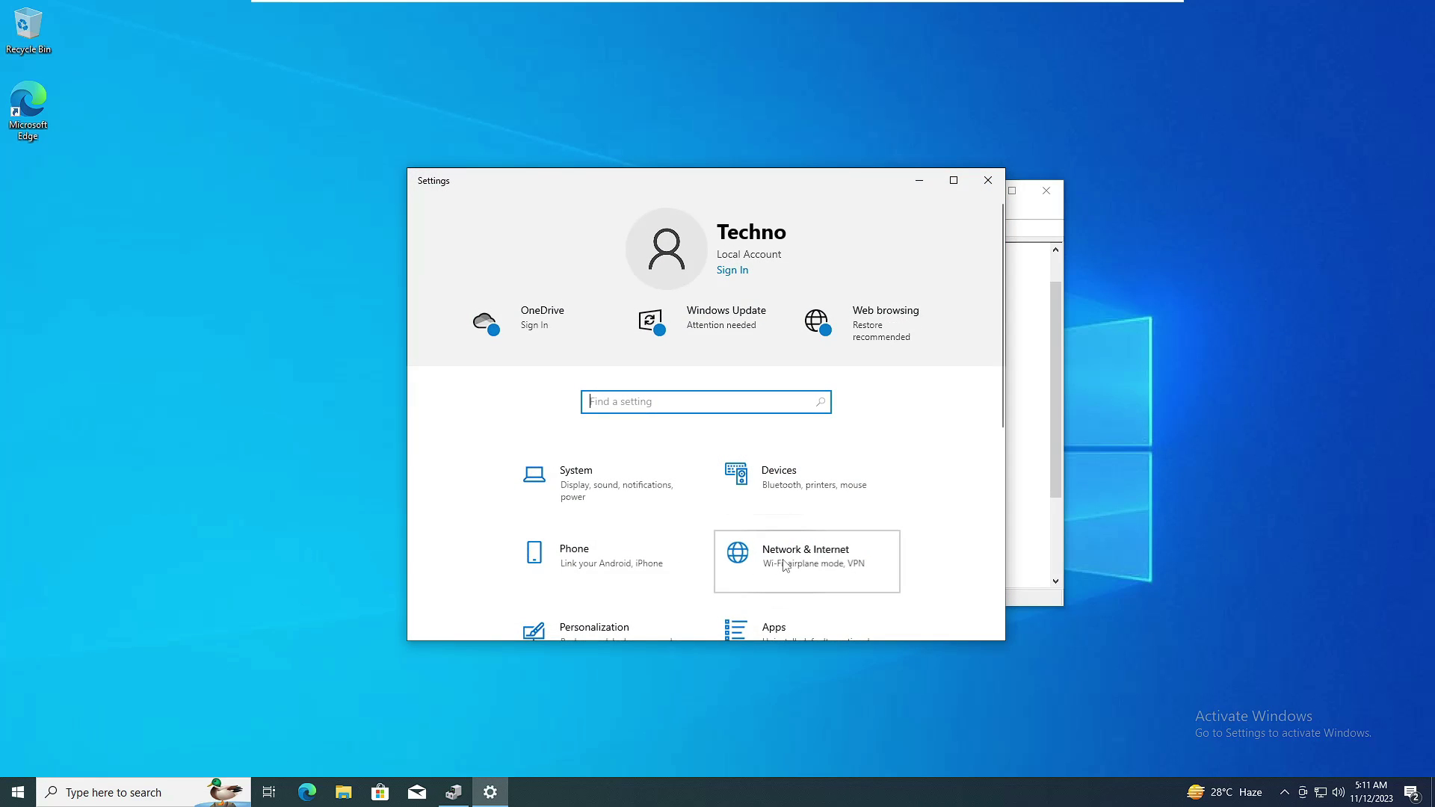
click(784, 566)
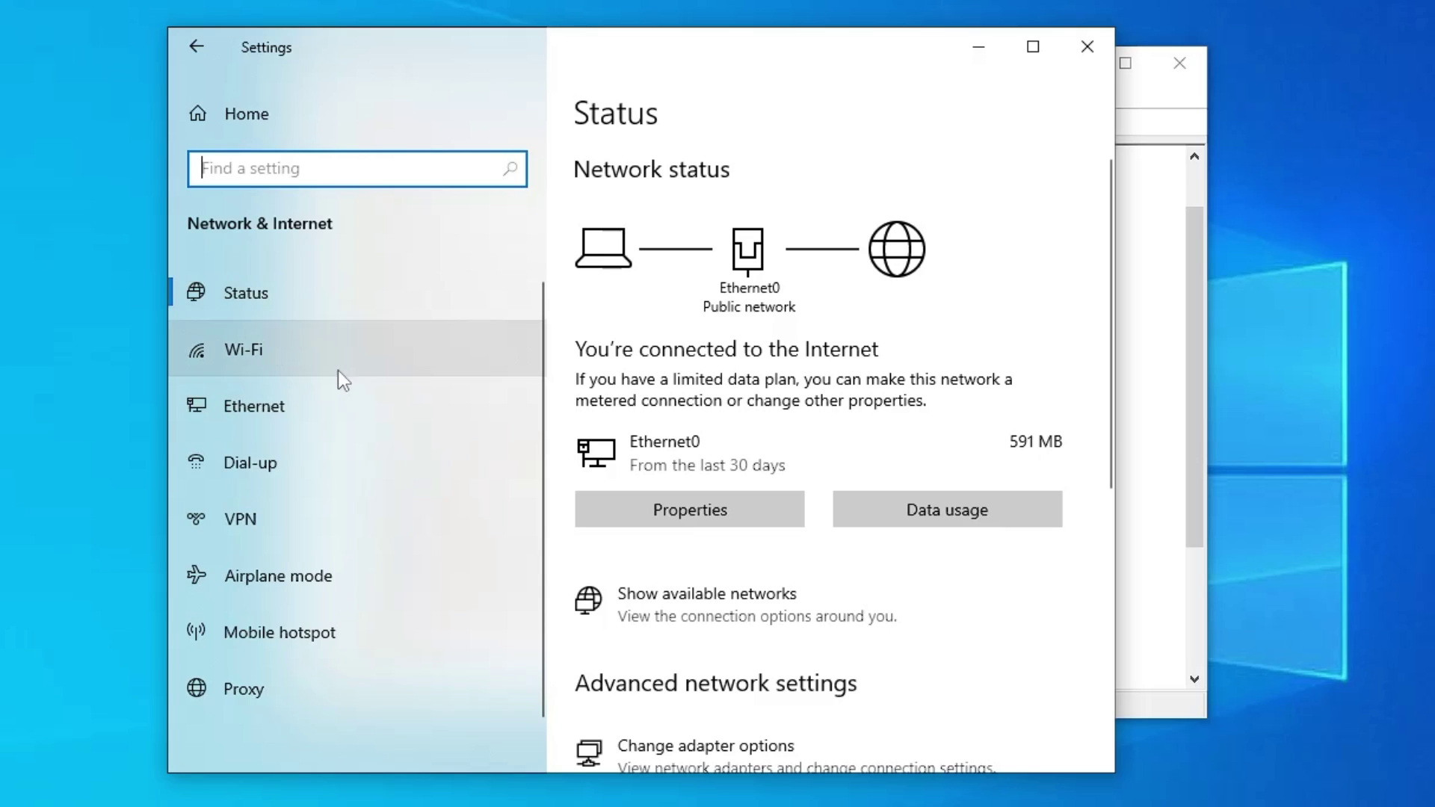
click(982, 45)
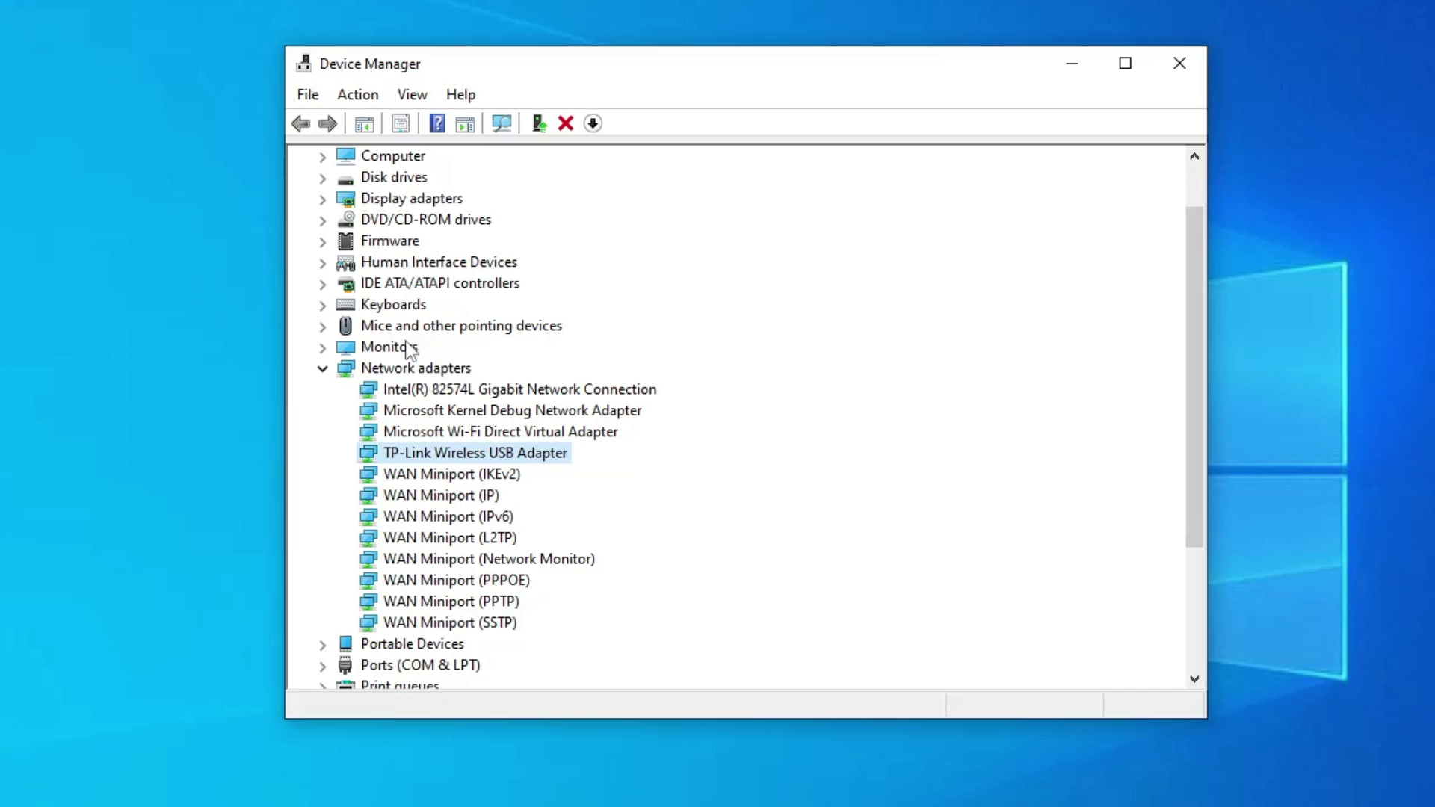
Step: Check the TP-Link adapter's actions without changing anything, then step through the network adapters to TP-Link
right_click(466, 459)
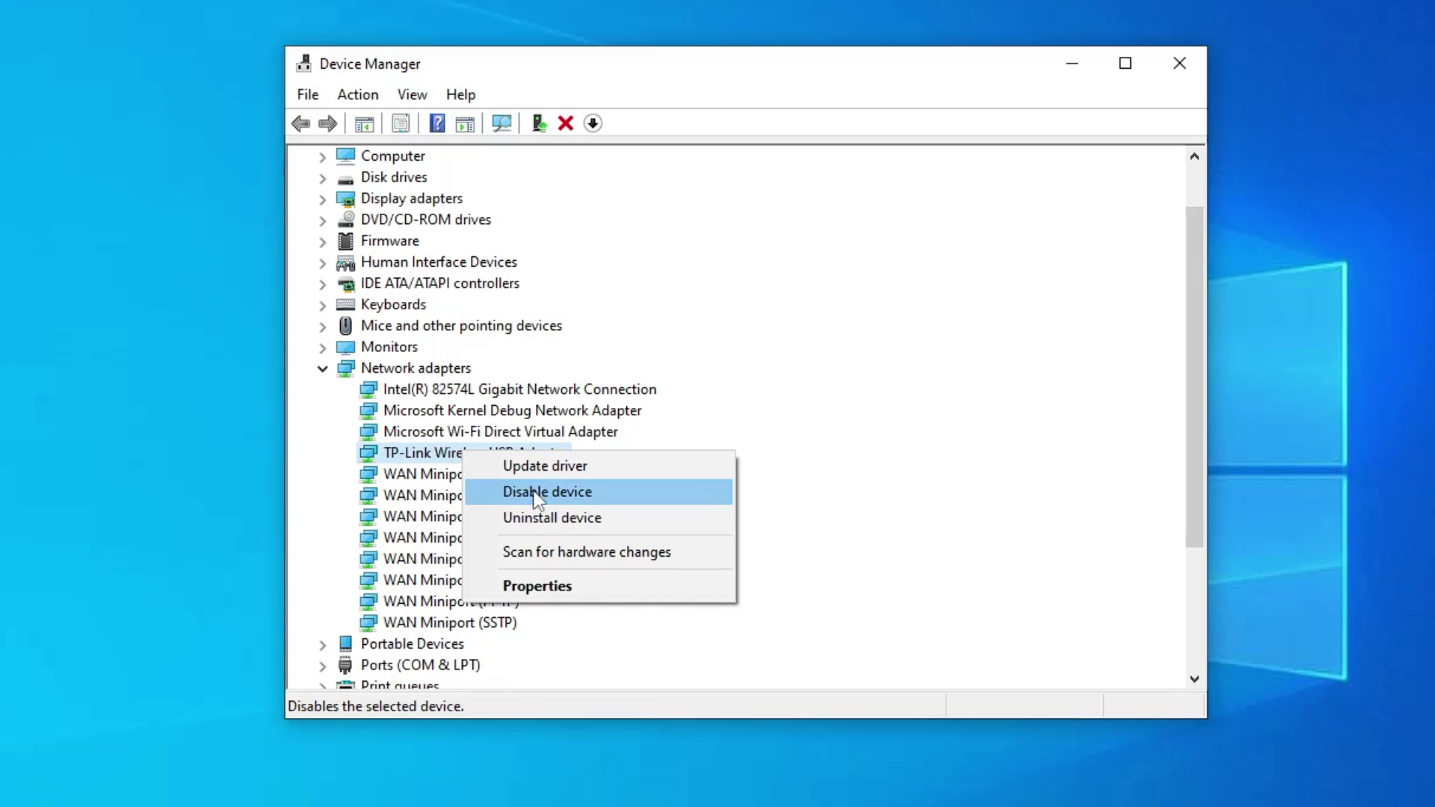
key(Escape)
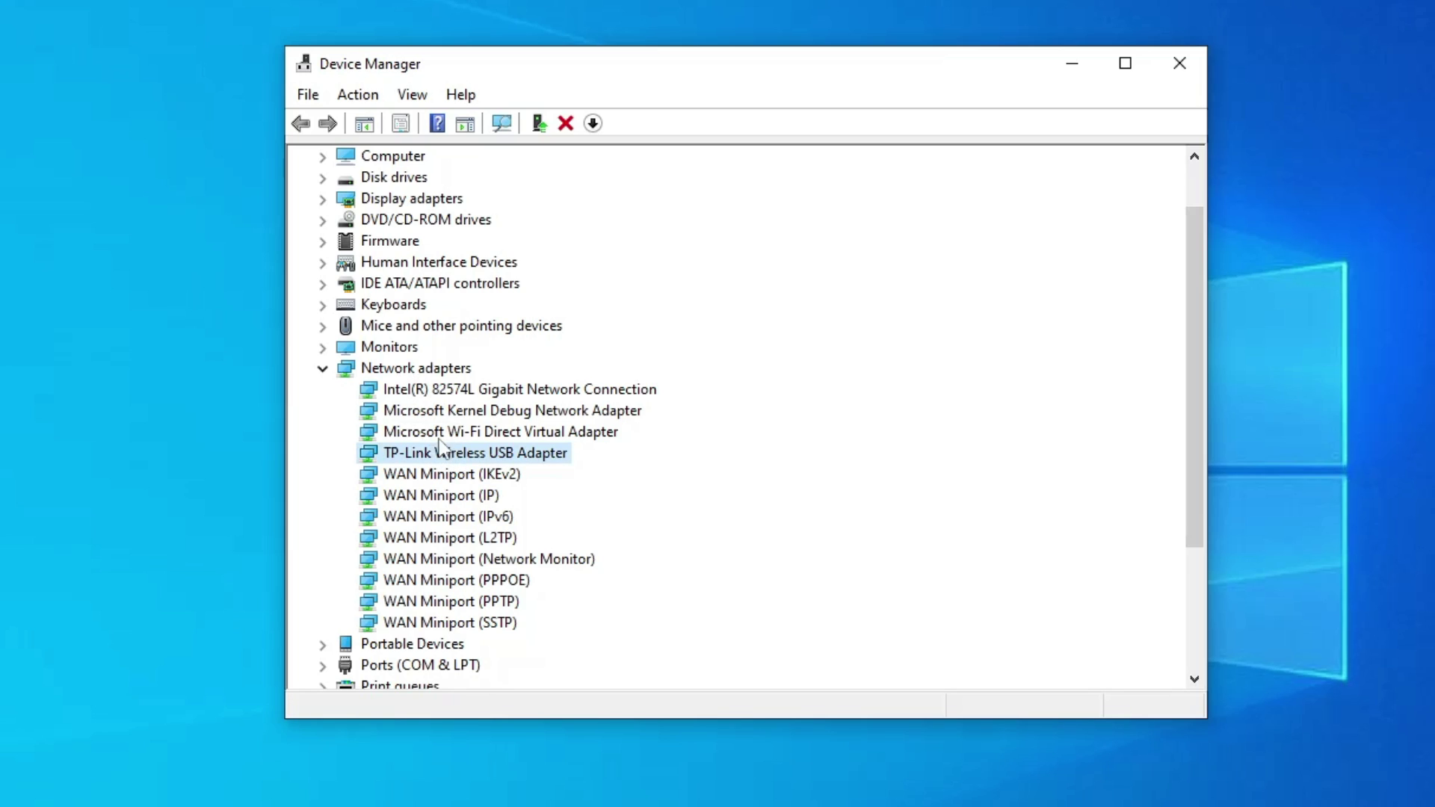
click(448, 390)
click(446, 412)
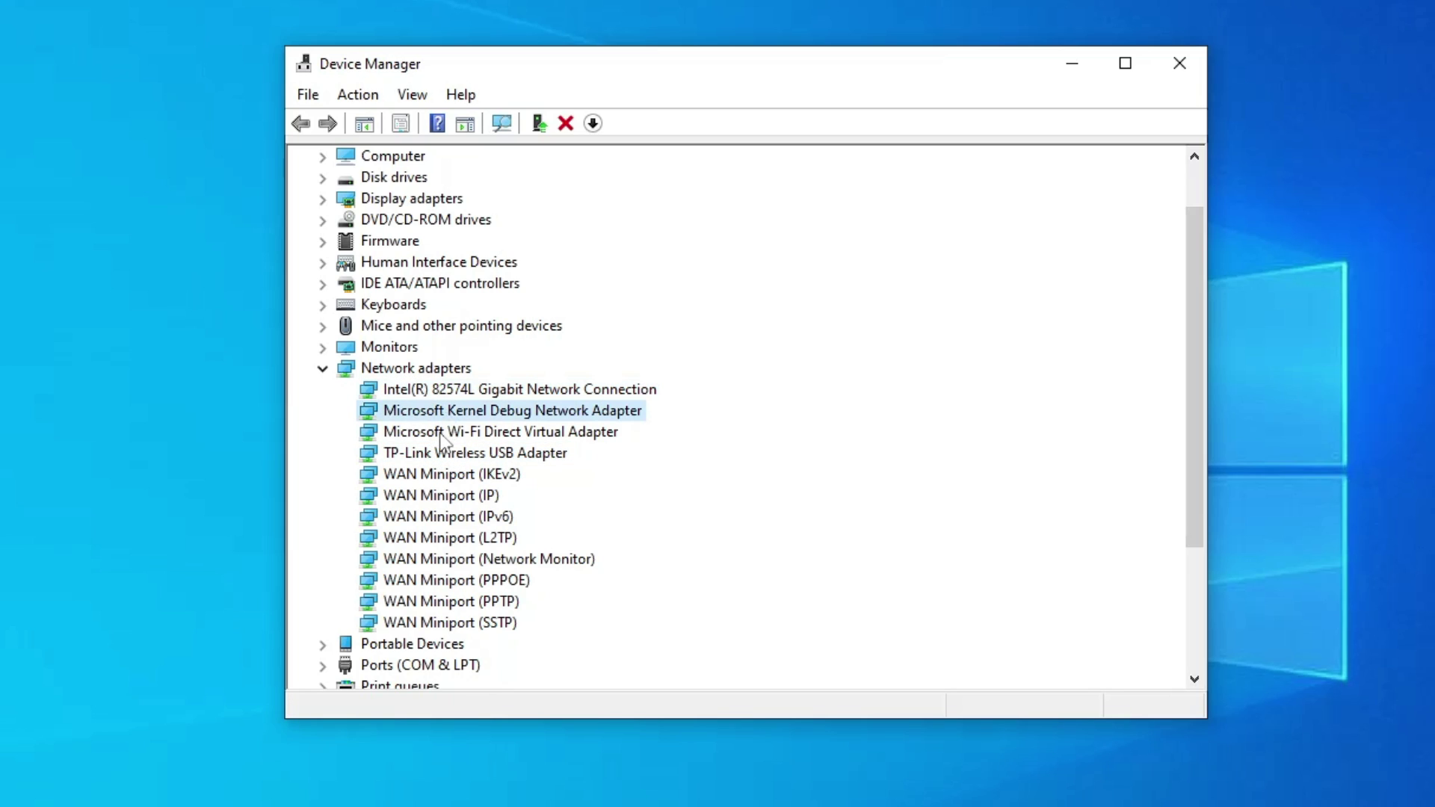
click(437, 454)
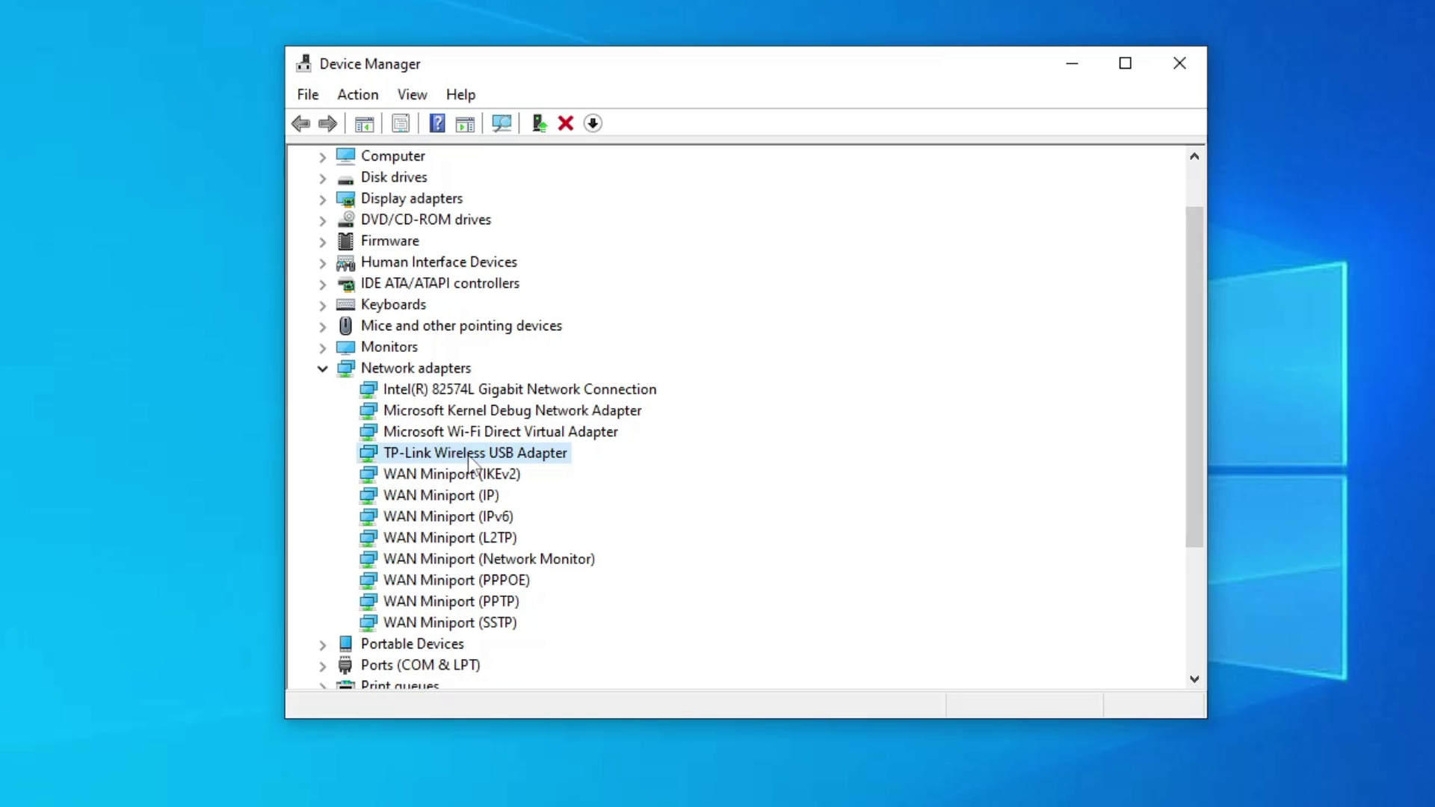
Step: Disable the TP-Link Wireless USB Adapter, confirm the warning, then enable it again
right_click(471, 462)
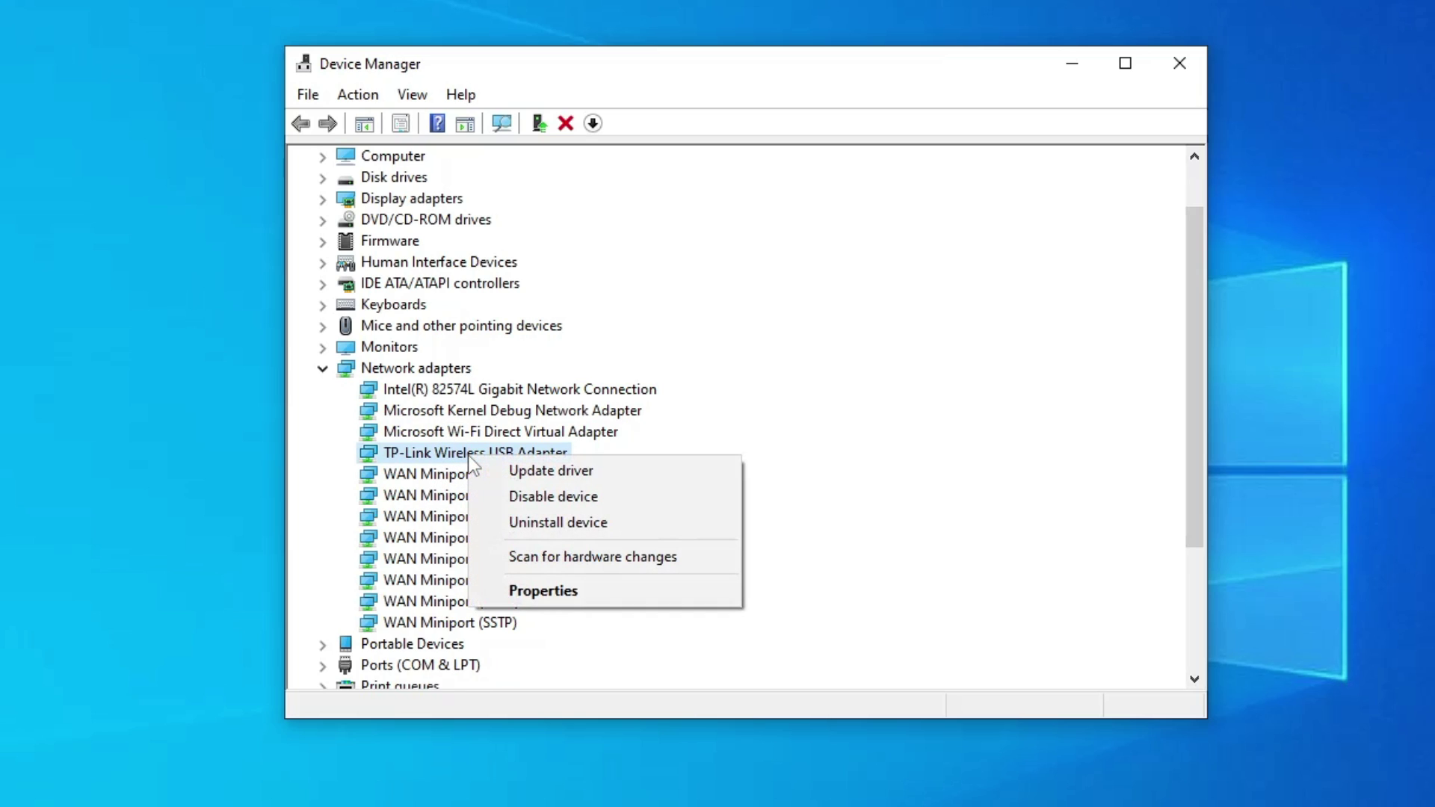
click(514, 494)
click(703, 418)
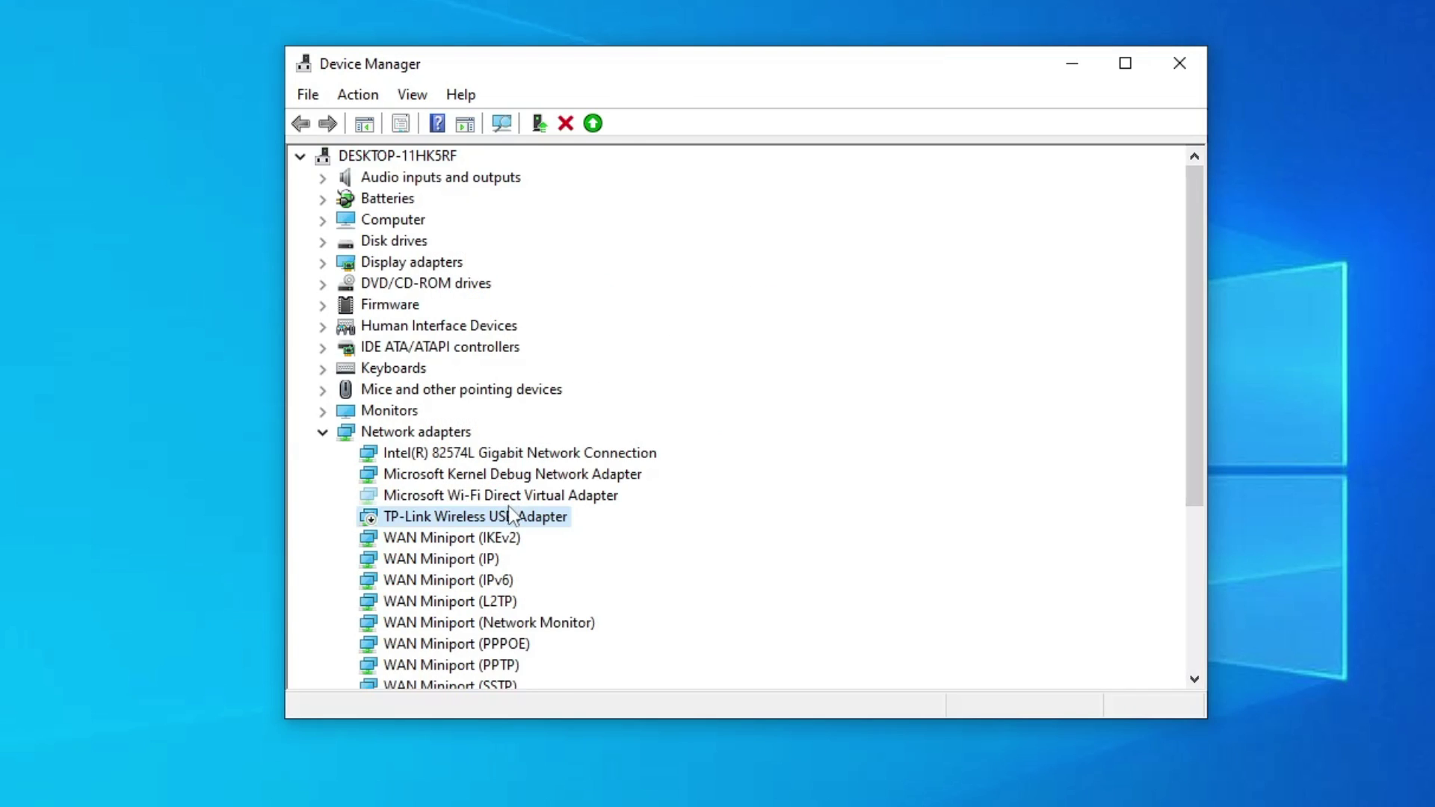
right_click(501, 518)
click(558, 558)
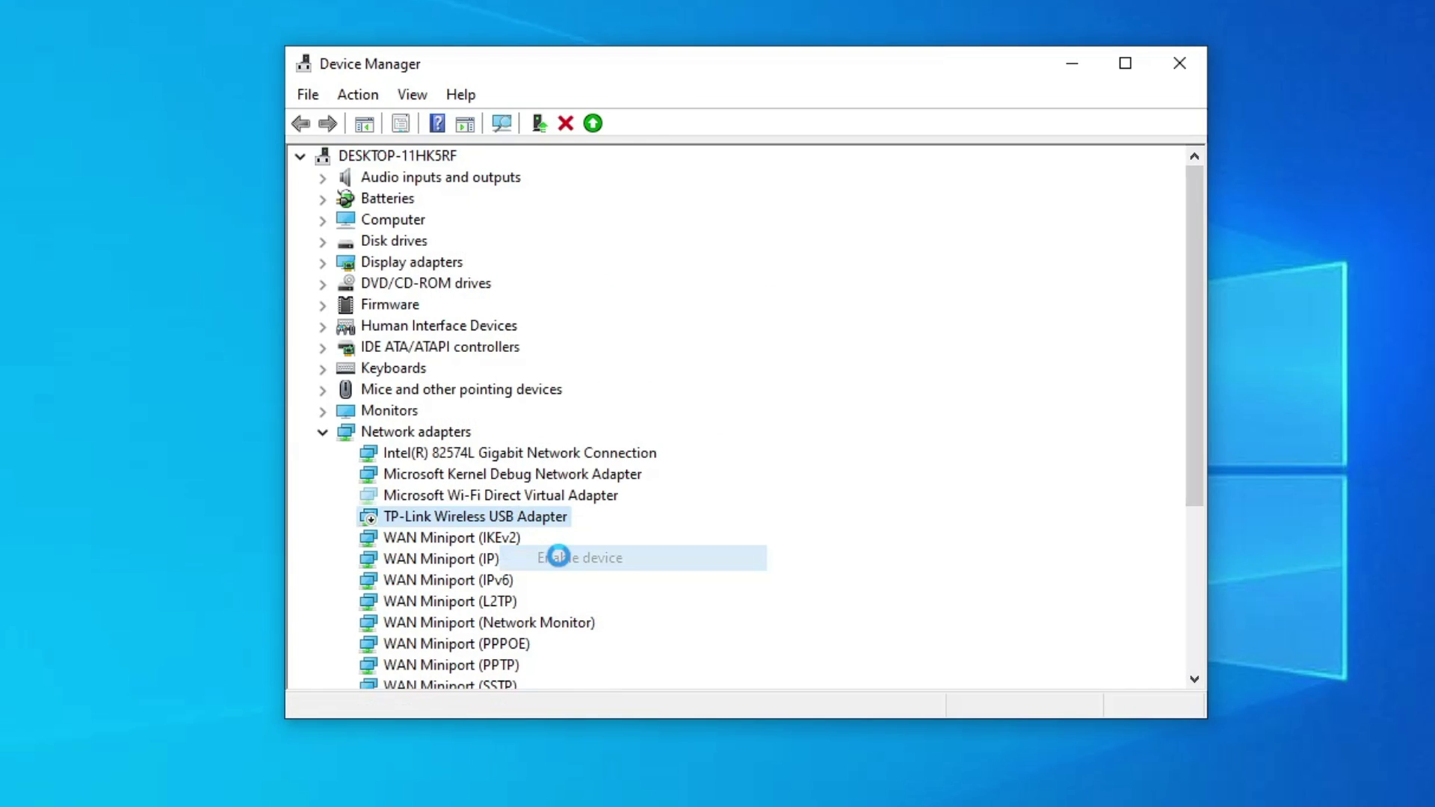
Step: Update the TP-Link Wireless USB Adapter driver automatically; the best driver is already installed
right_click(520, 518)
click(568, 531)
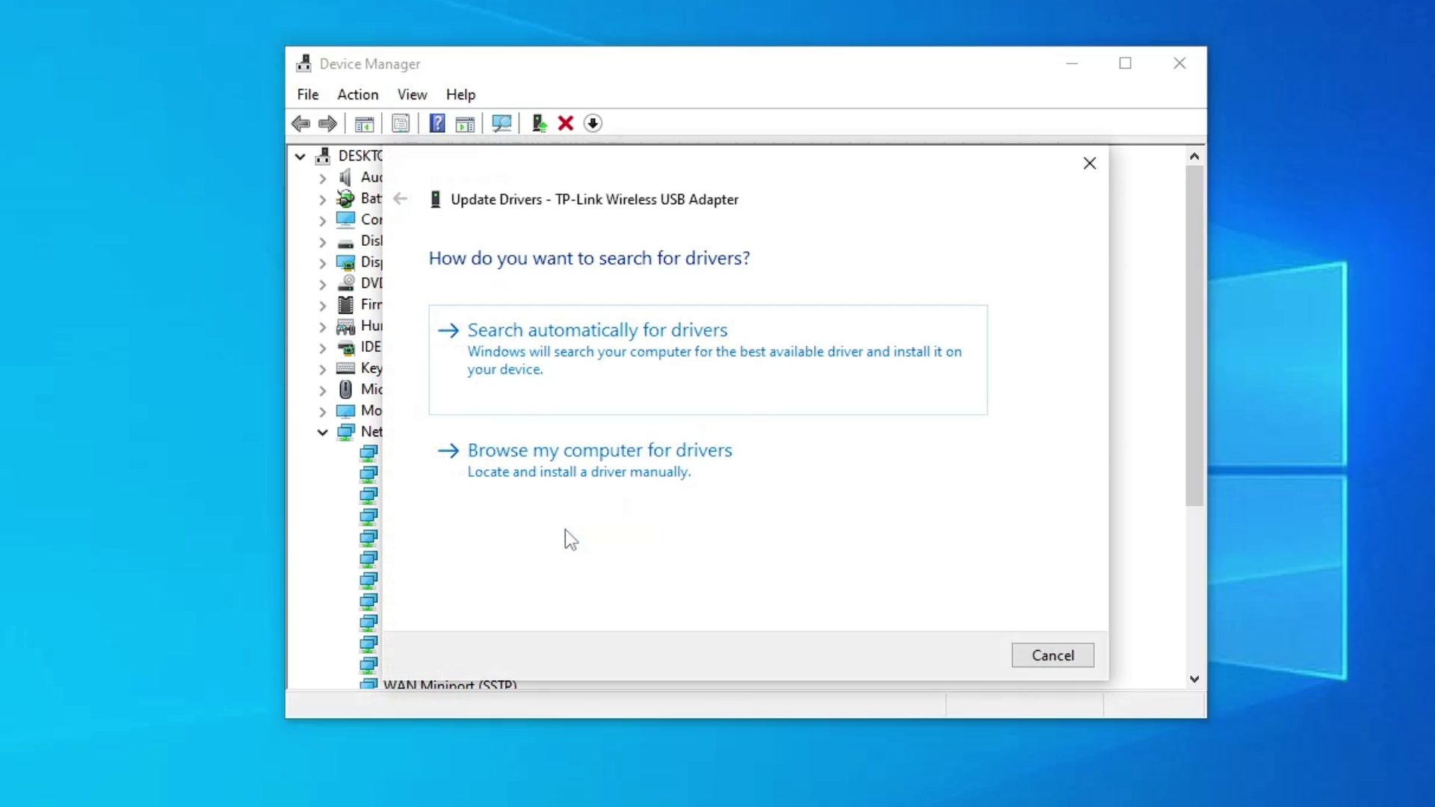
click(586, 351)
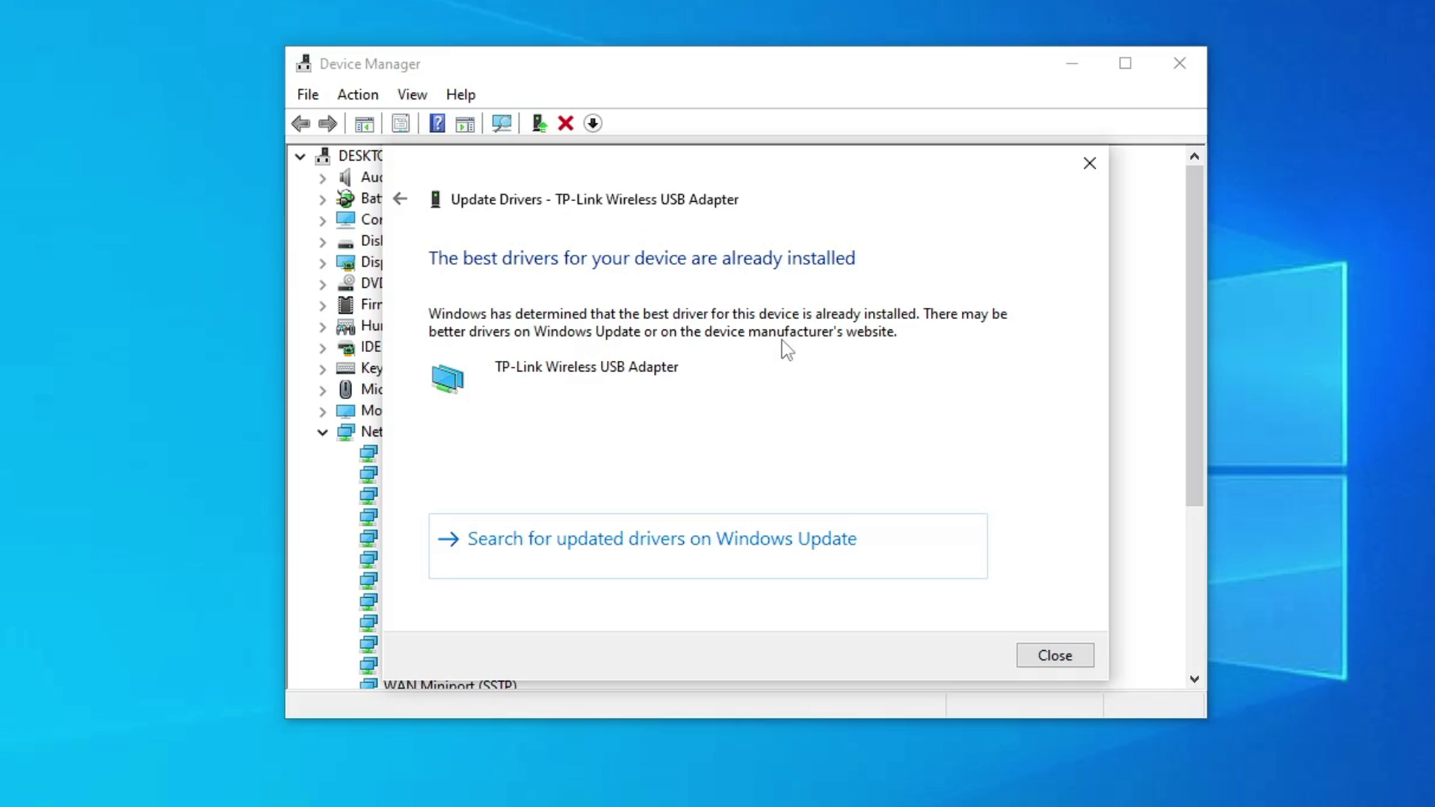
click(1064, 661)
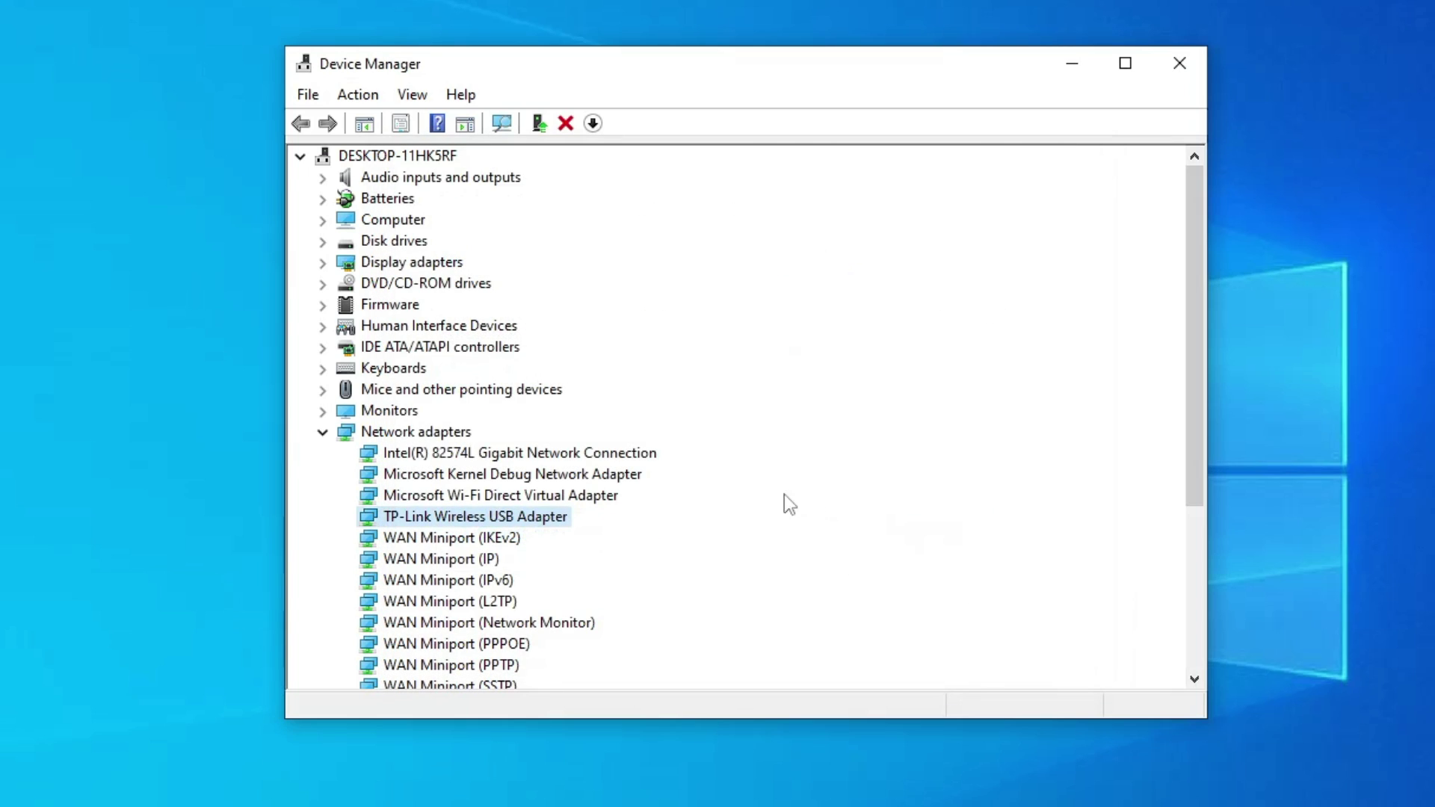
Step: Start uninstalling the TP-Link Wireless USB Adapter, then cancel to keep it installed
right_click(486, 516)
click(565, 583)
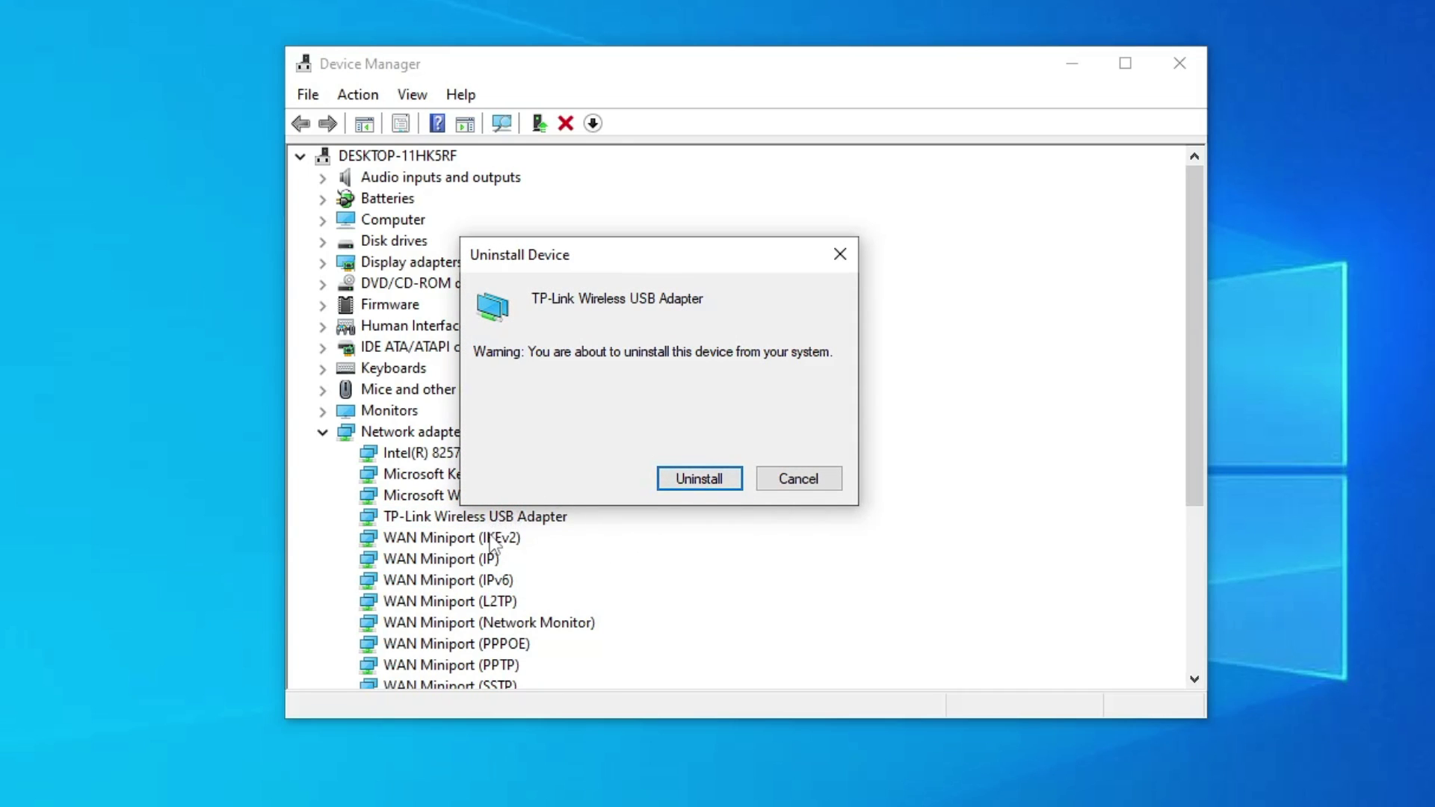
click(782, 483)
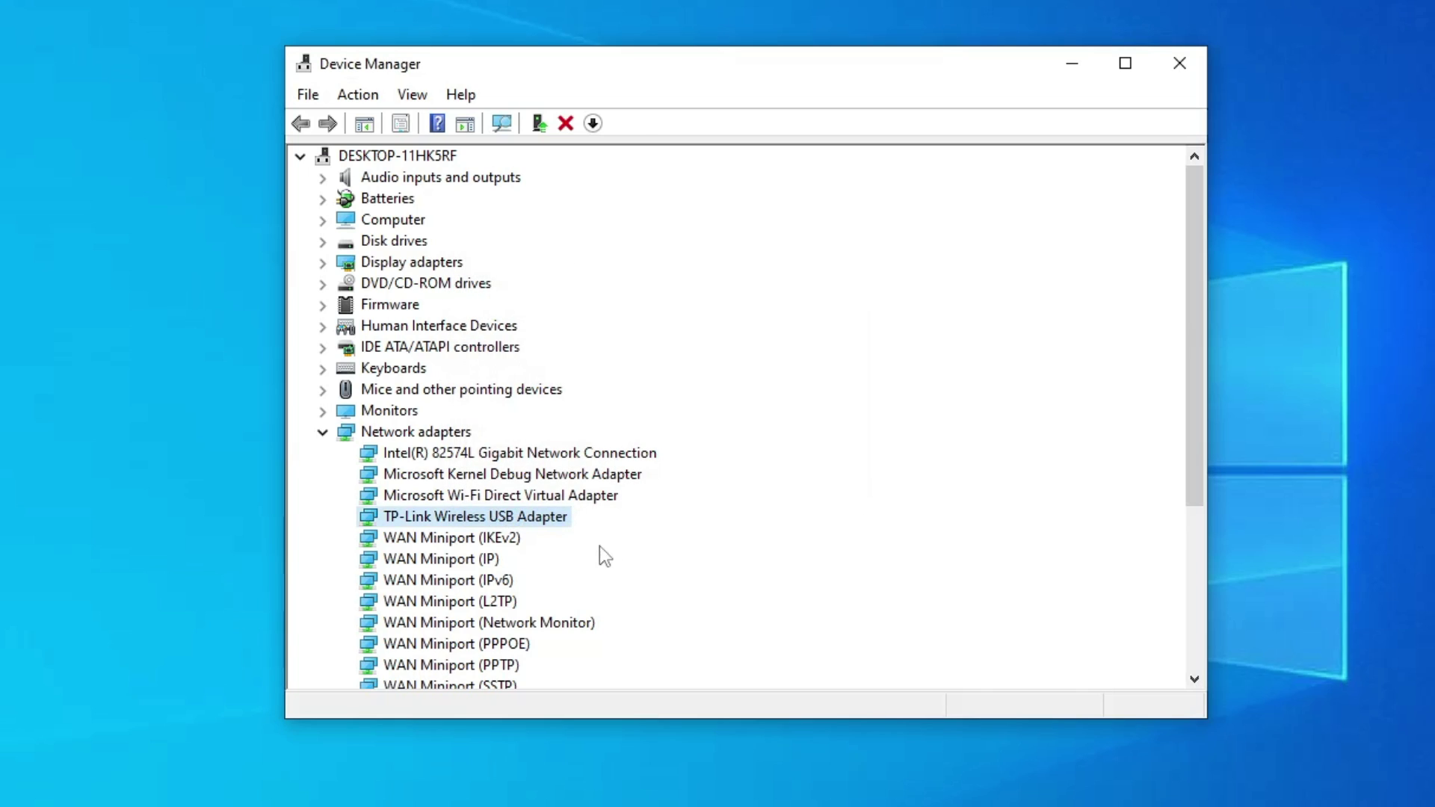